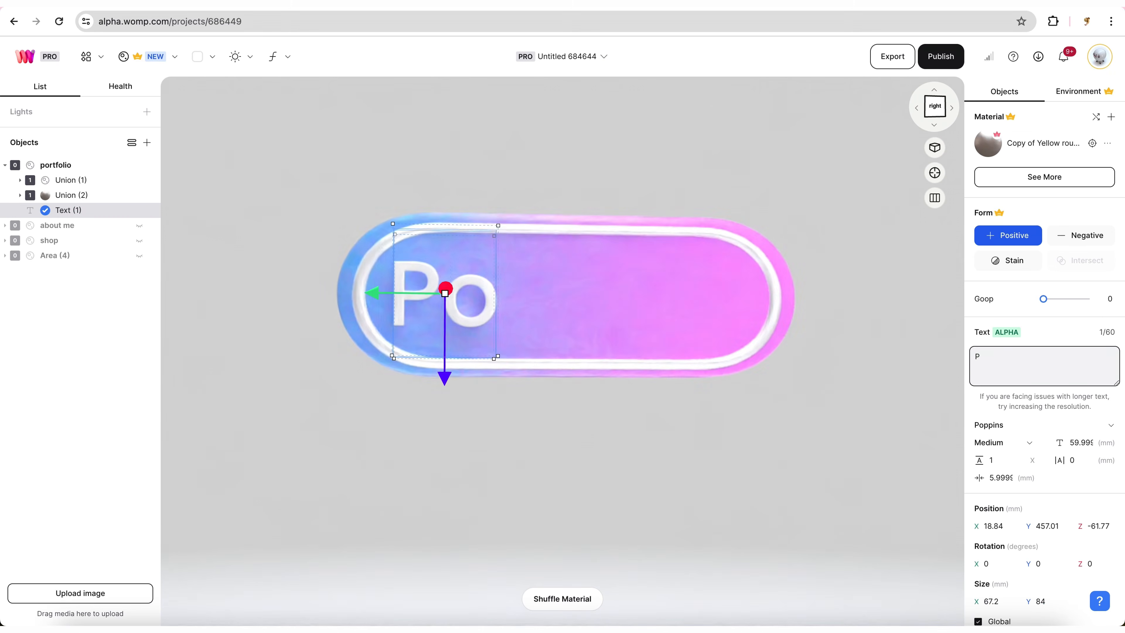
Enter "Portfol" as the wording of the text object on the portfolio button.
type("ortfol")
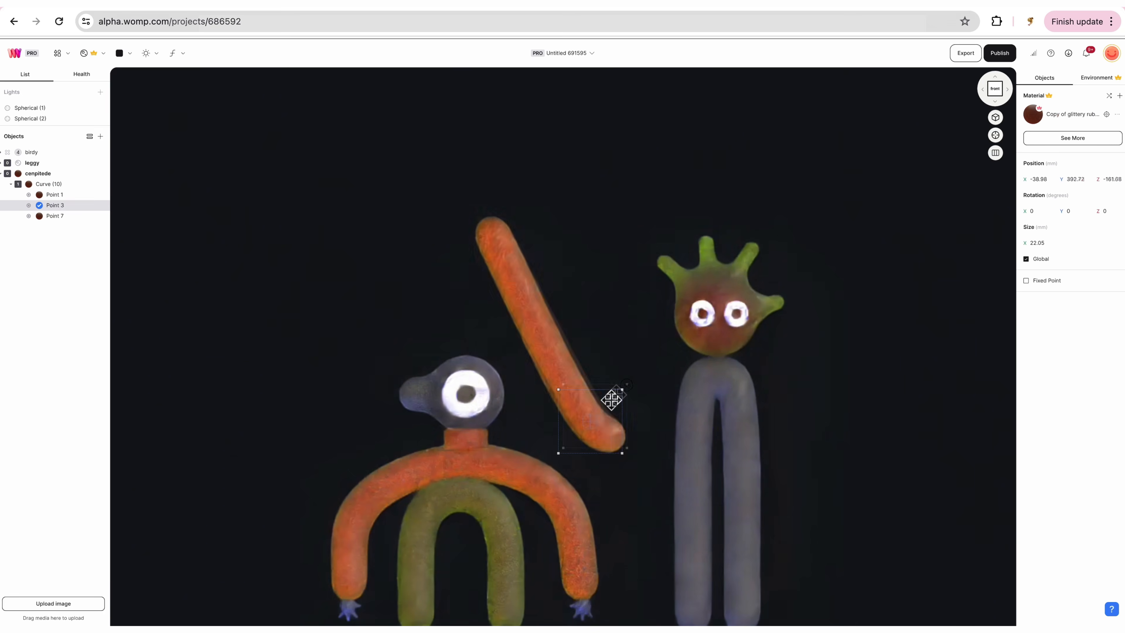
Move Point 3 of the orange centipede curve upward to reshape its bend.
left_click_drag(610, 394, 604, 268)
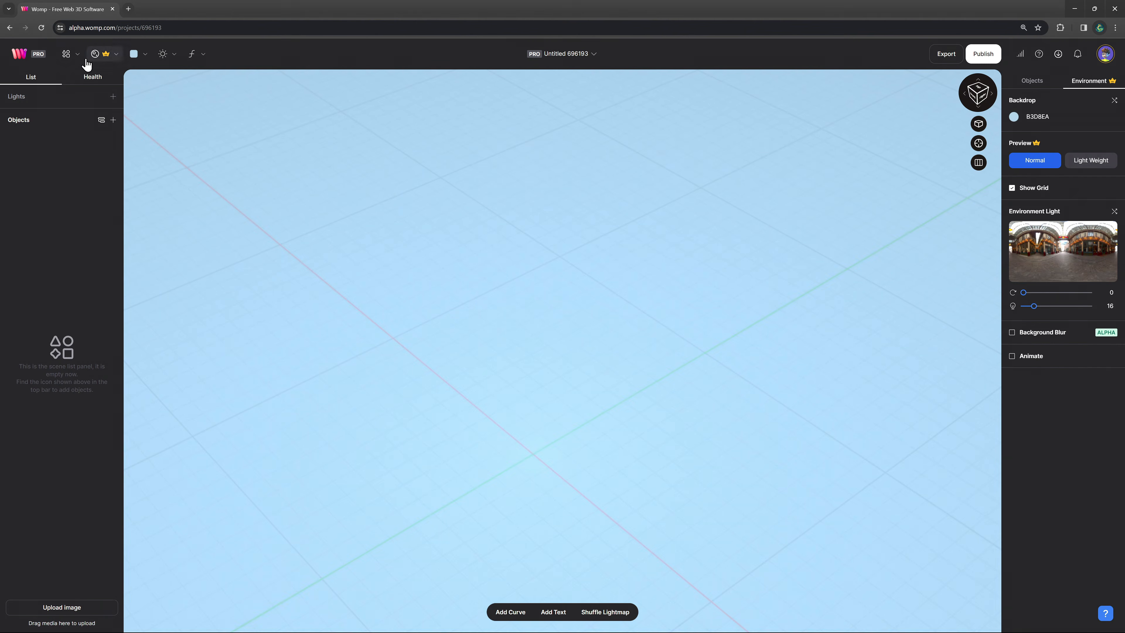
Add a basic curve to the empty blue scene and deselect it.
left_click(68, 55)
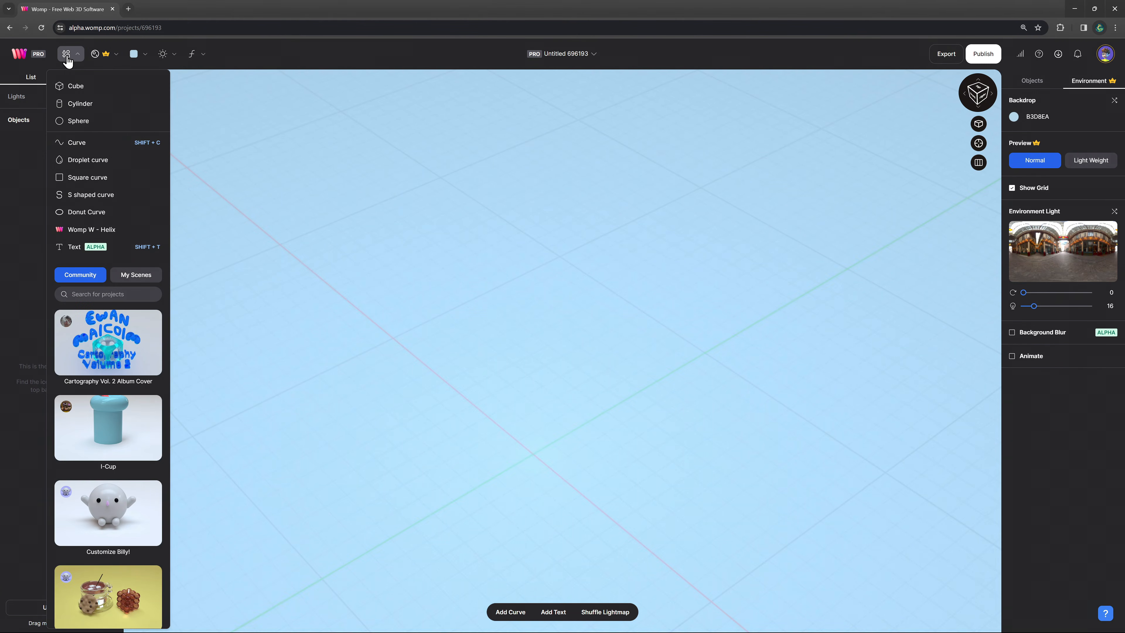
left_click(105, 145)
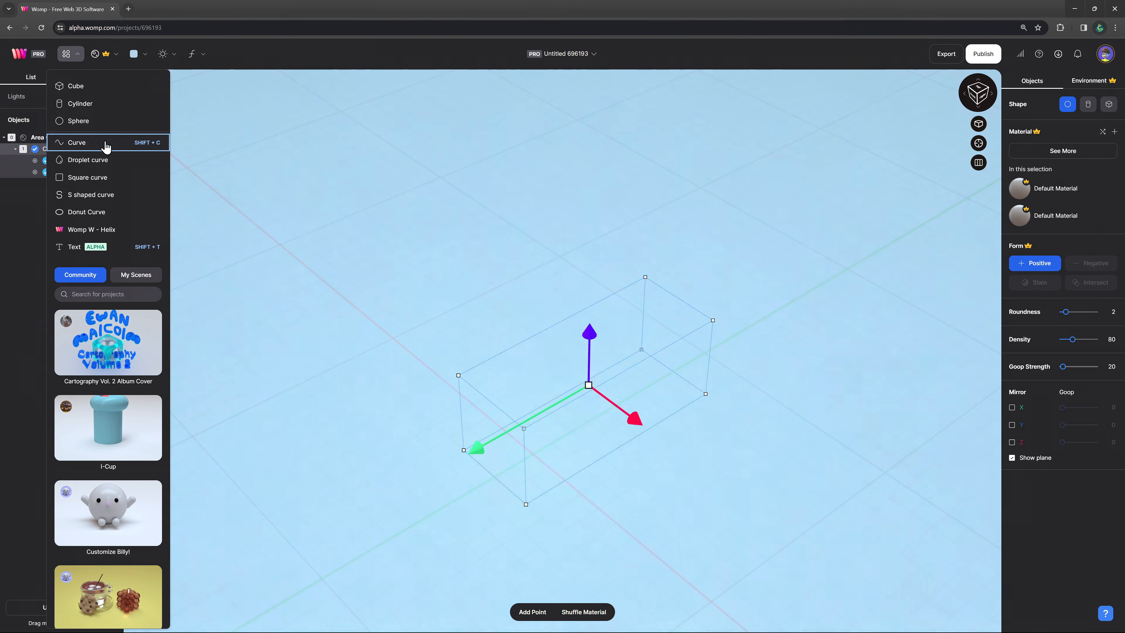
left_click(571, 239)
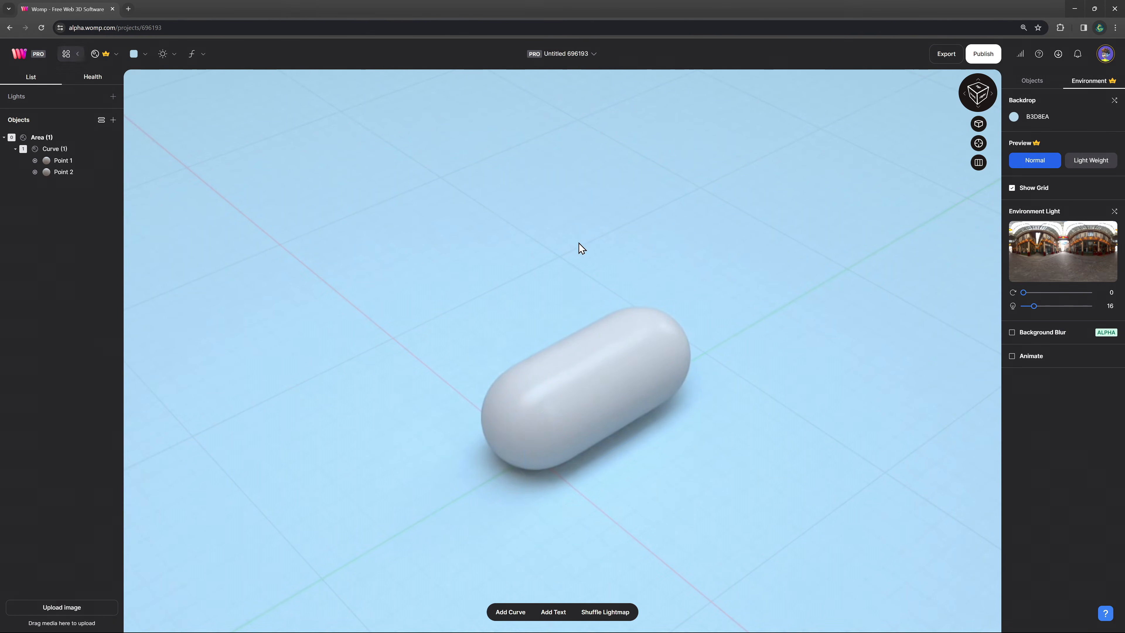
Extend the curve to six points by duplicating its end point around a hook shape, tapering it down to a small tip.
left_click(656, 352)
left_click_drag(663, 329, 414, 226)
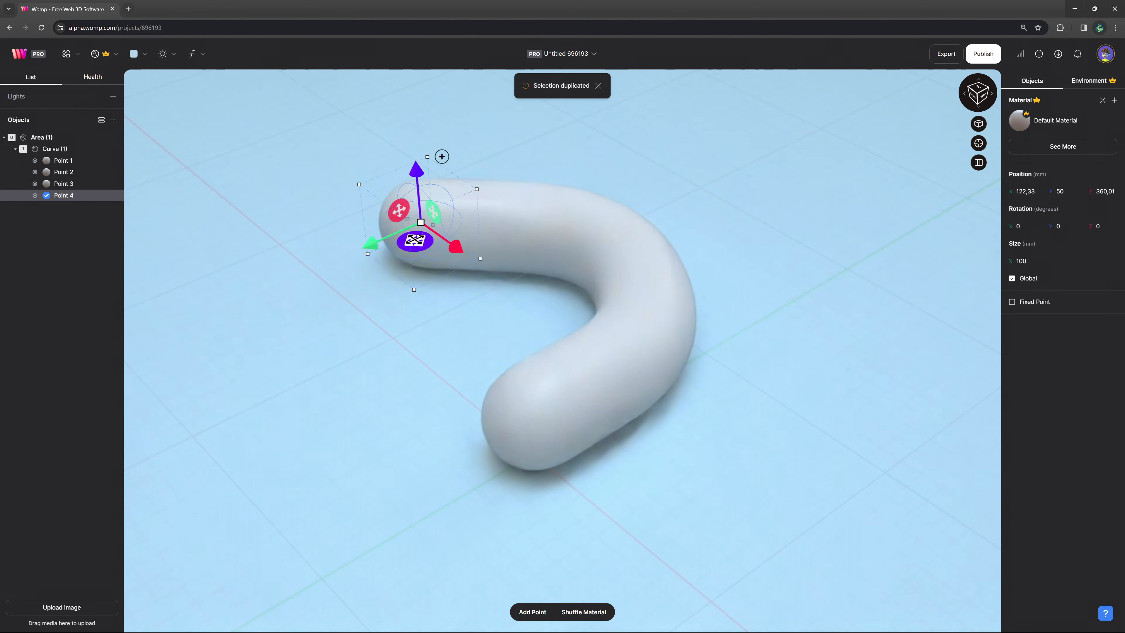
left_click_drag(363, 177, 396, 186)
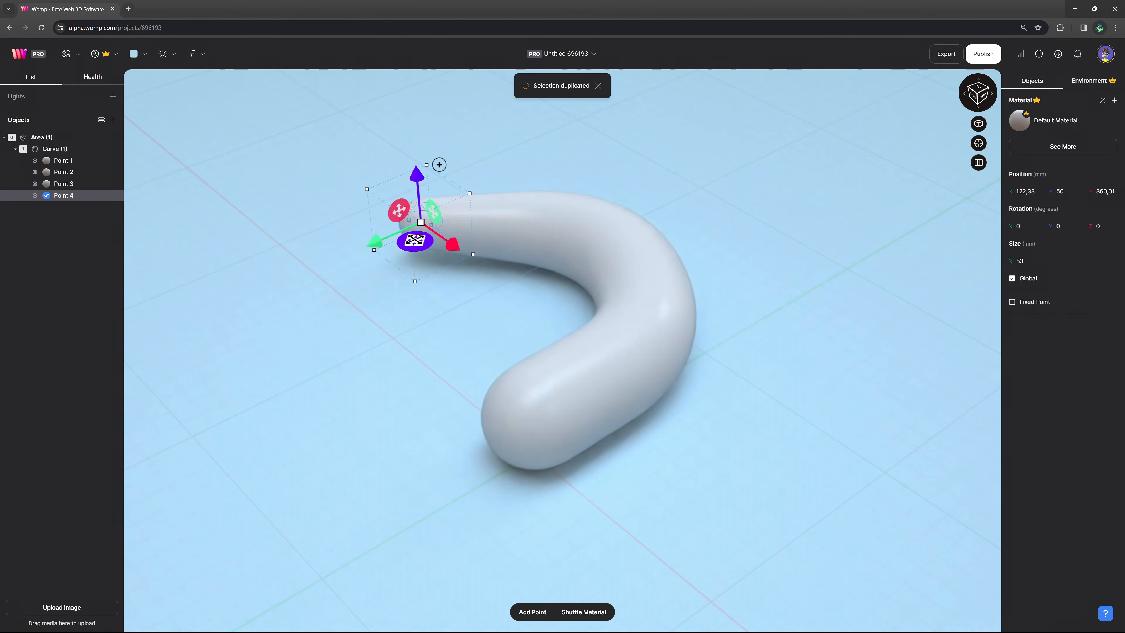
left_click_drag(415, 243, 468, 336, "alt")
left_click(773, 201)
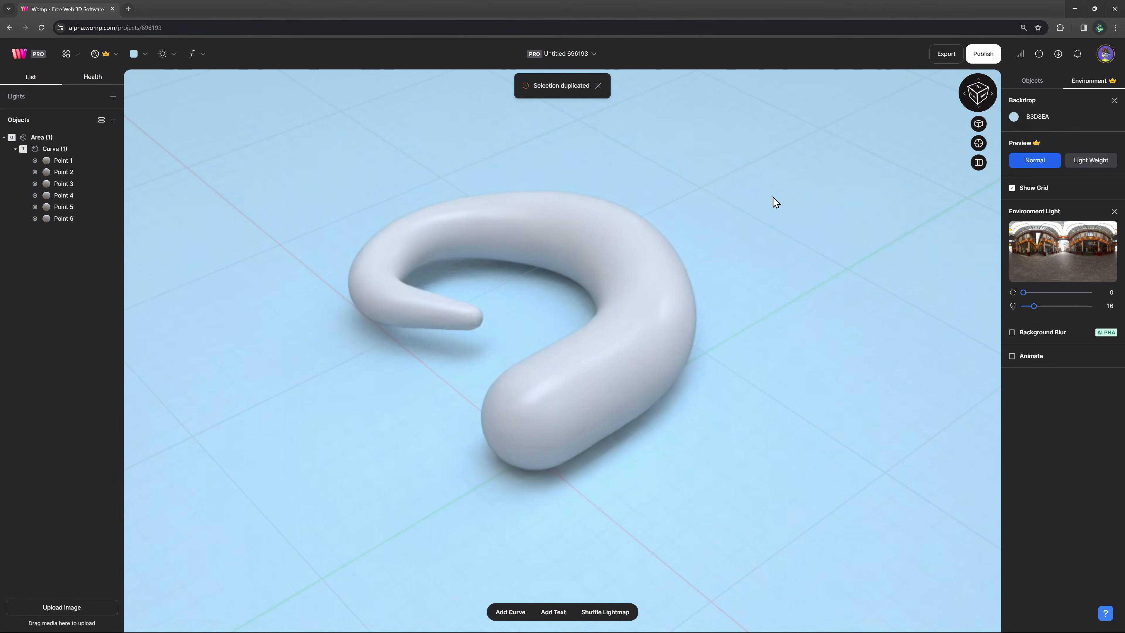
Select the whole curve, try the cube and cylinder shapes on it, and return it to the sphere shape.
left_click_drag(773, 201, 743, 390)
scroll(743, 392, "down", 3)
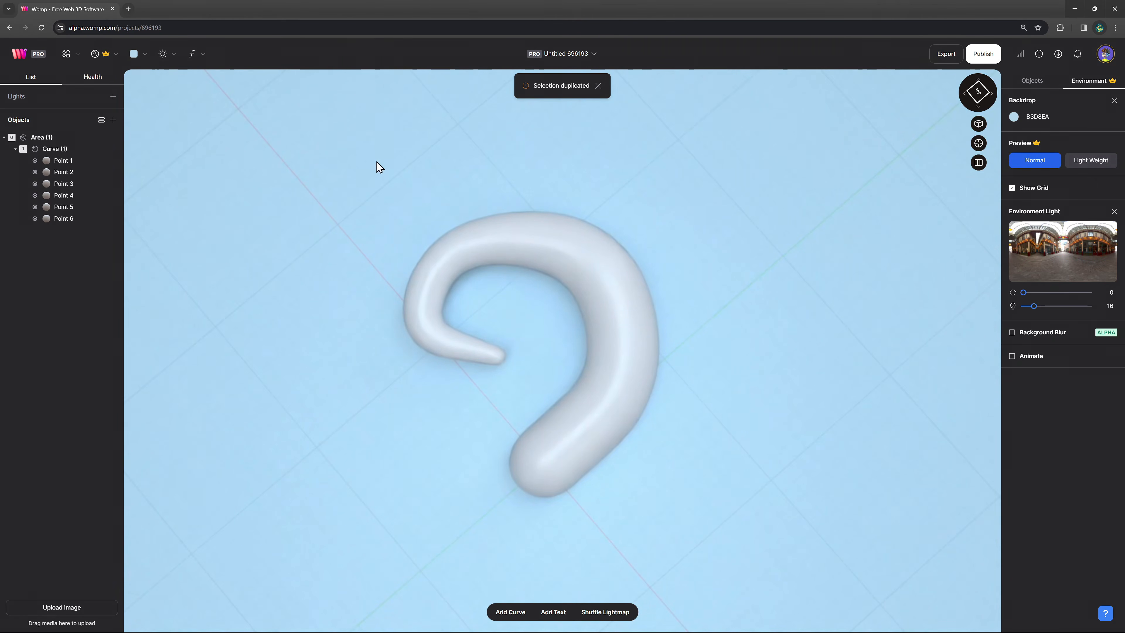
left_click(62, 148)
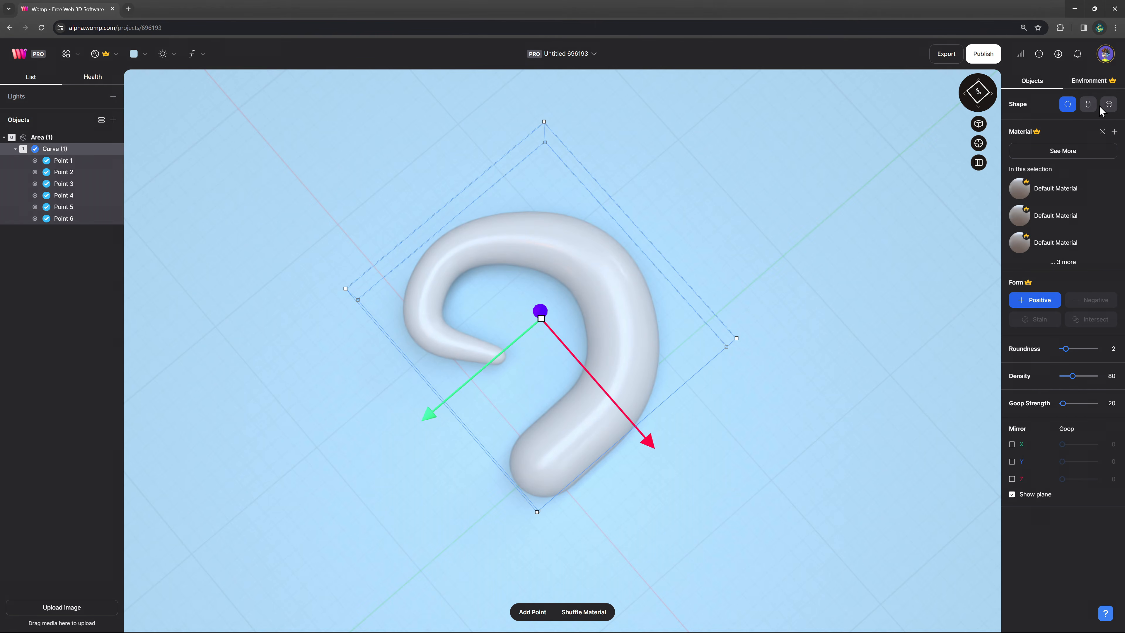
left_click(1109, 105)
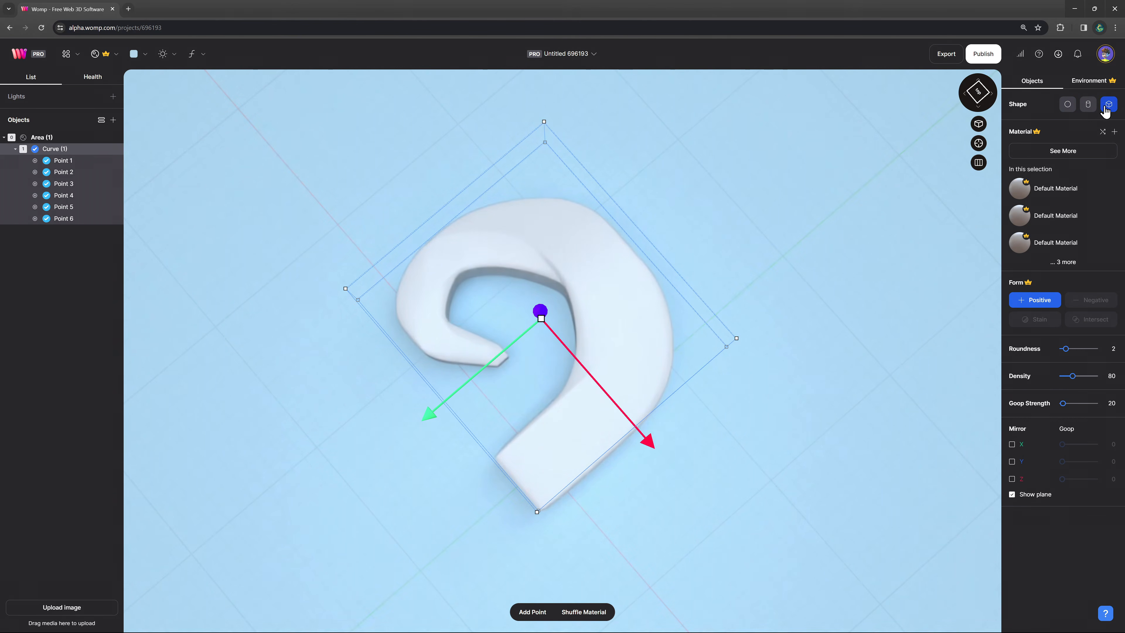
left_click(1089, 104)
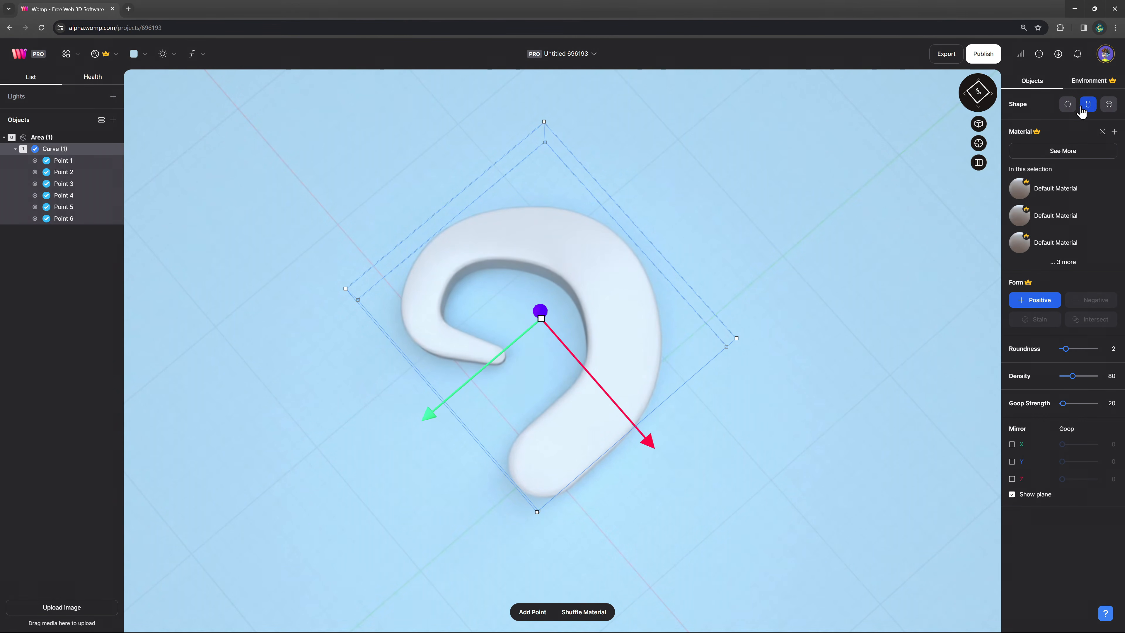
left_click(1069, 107)
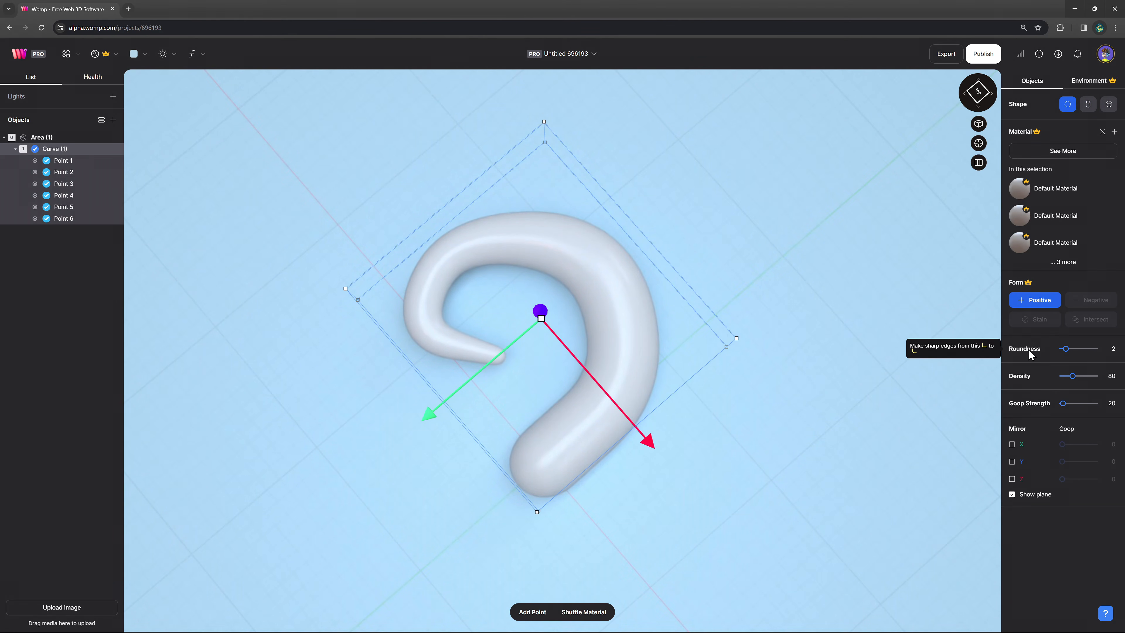
Try a roundness of 5 on the curve and set it back to 2.
mouse_move(1065, 349)
left_mouse_down()
mouse_move(1090, 353)
mouse_move(1060, 350)
mouse_move(1081, 350)
left_mouse_up()
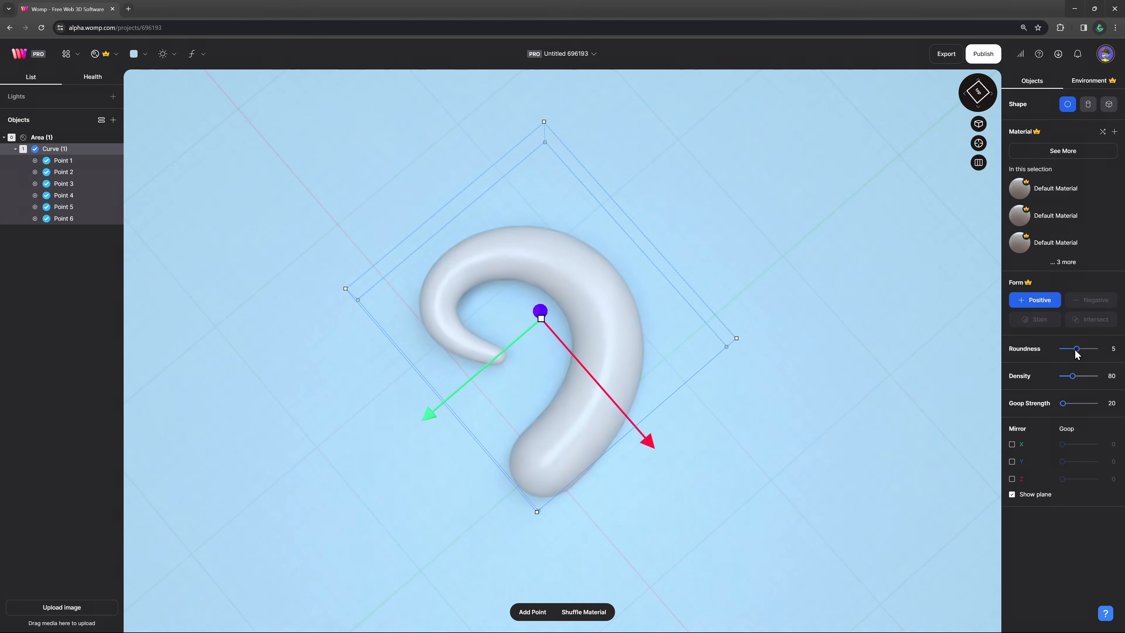
left_click_drag(1076, 350, 1066, 350)
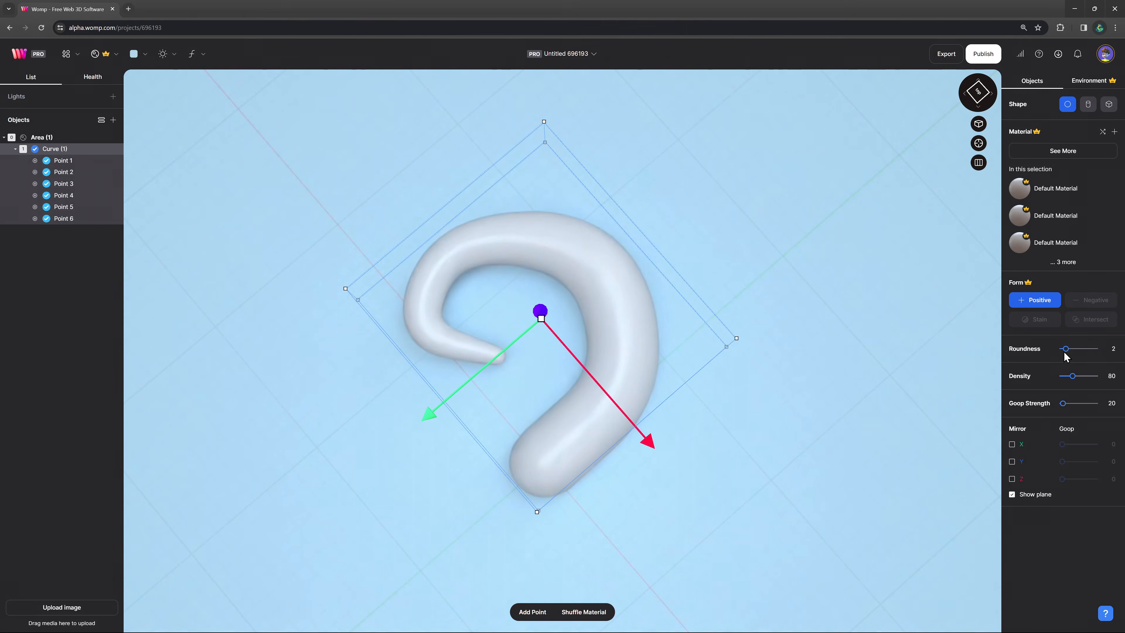
Lower the curve's goop strength to 0 and density to 4, and try the cylinder and cube shapes on the separated points.
right_click_drag(850, 374, 830, 333)
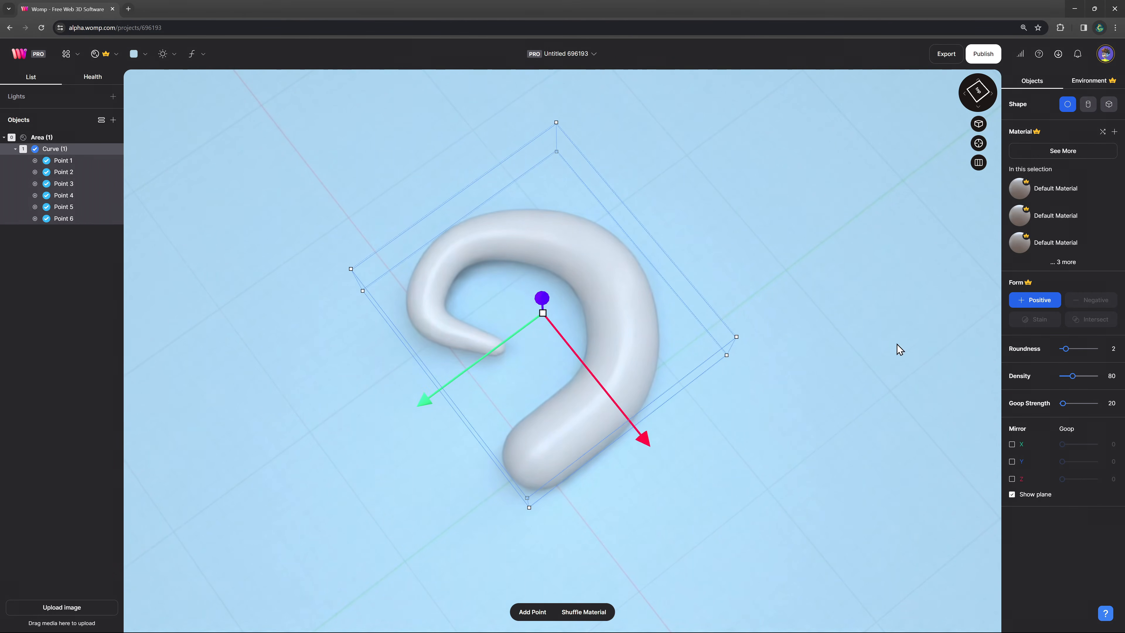
left_click_drag(1063, 404, 1062, 376)
left_click(1088, 105)
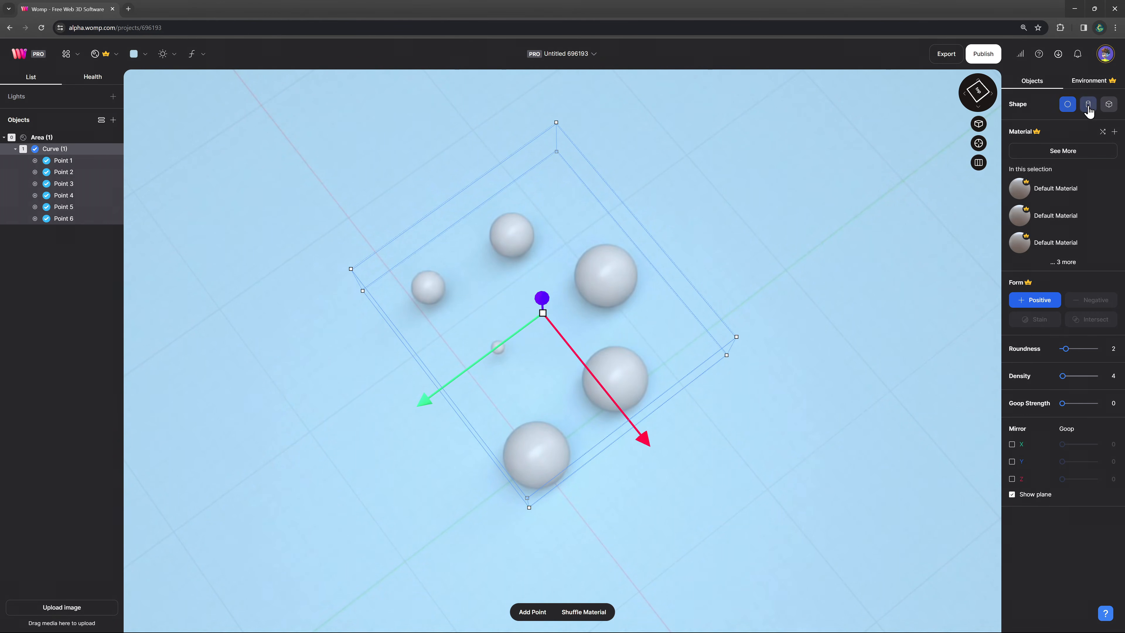
left_click(1109, 106)
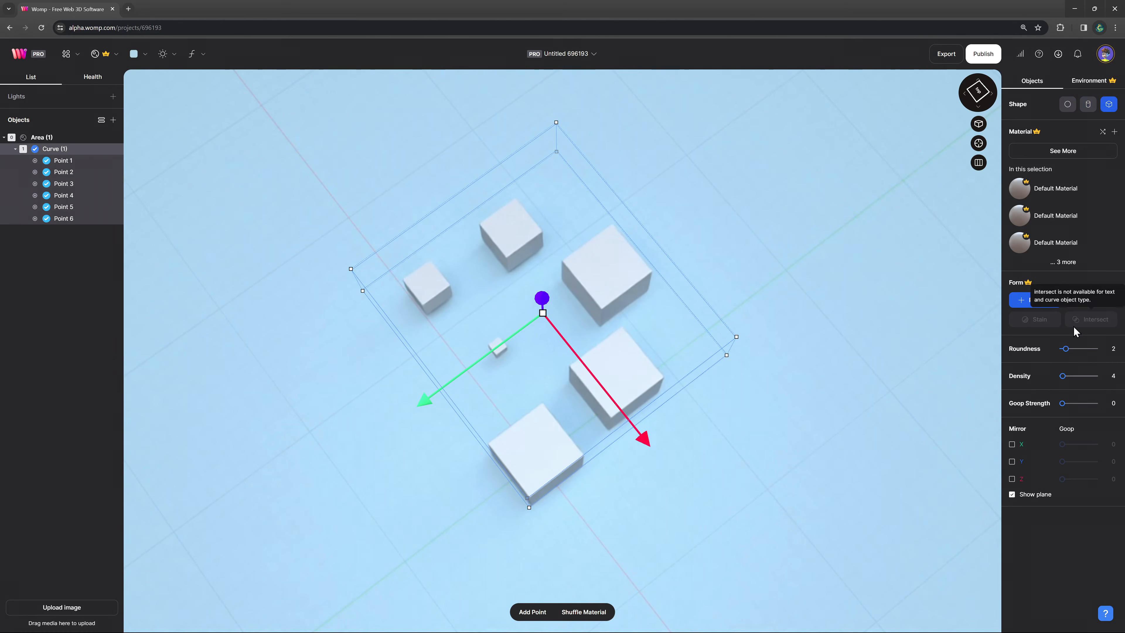
Return the curve to the sphere shape with density 135 and goop strength 3.
left_click_drag(1062, 378, 1067, 378)
left_click(1067, 105)
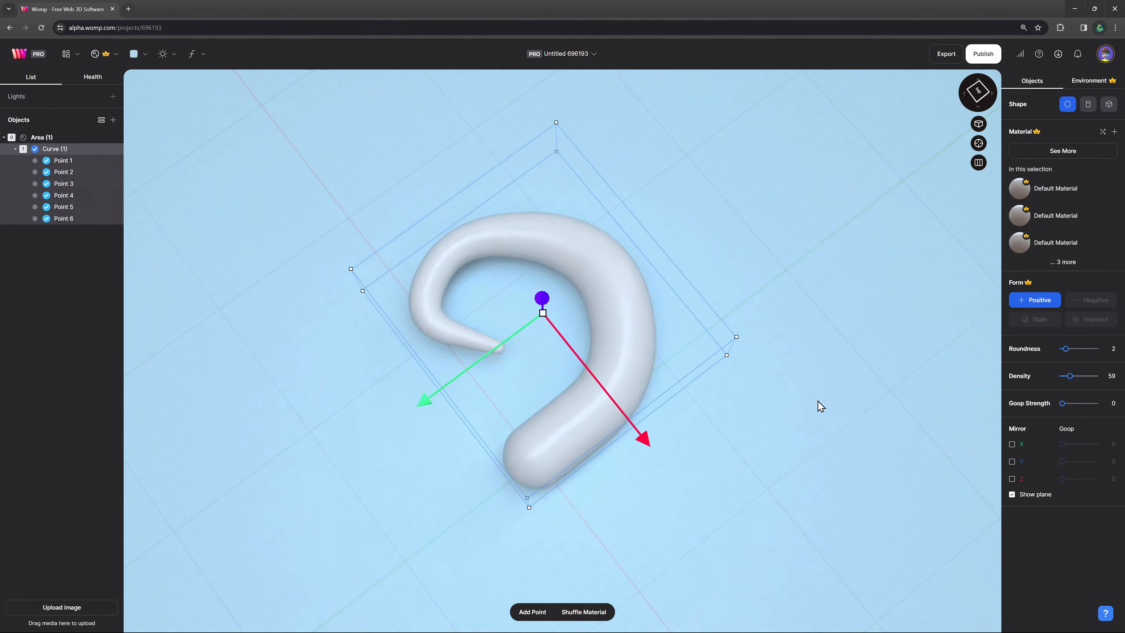
right_click_drag(817, 401, 821, 303)
scroll(821, 303, "up", 3)
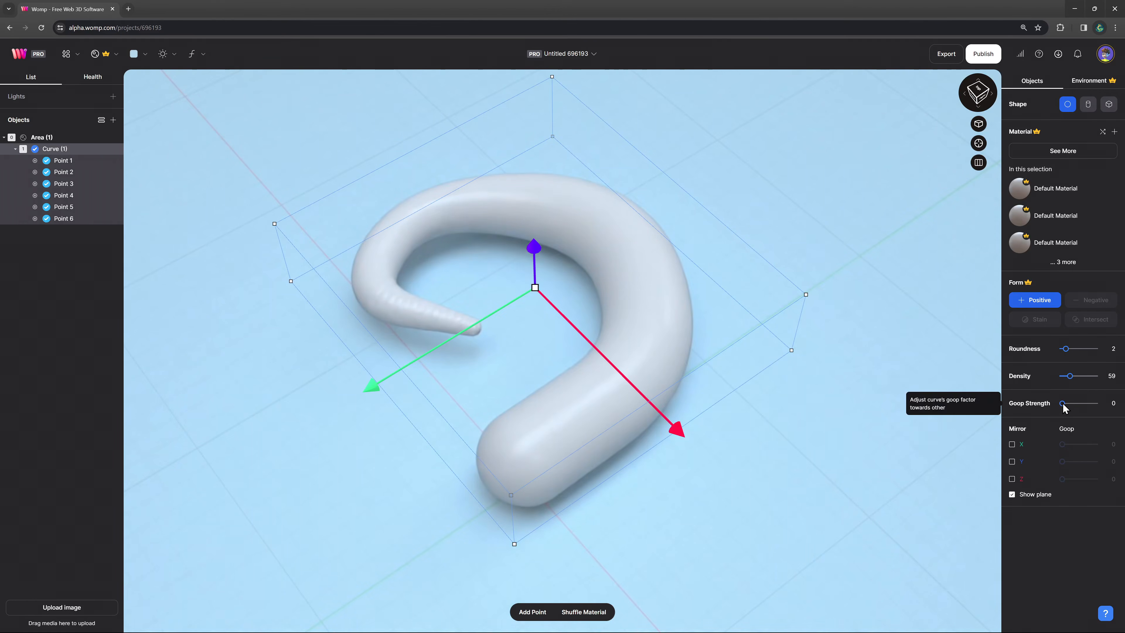
mouse_move(1062, 403)
left_mouse_down()
mouse_move(1083, 380)
mouse_move(1072, 407)
mouse_move(1061, 405)
left_mouse_up()
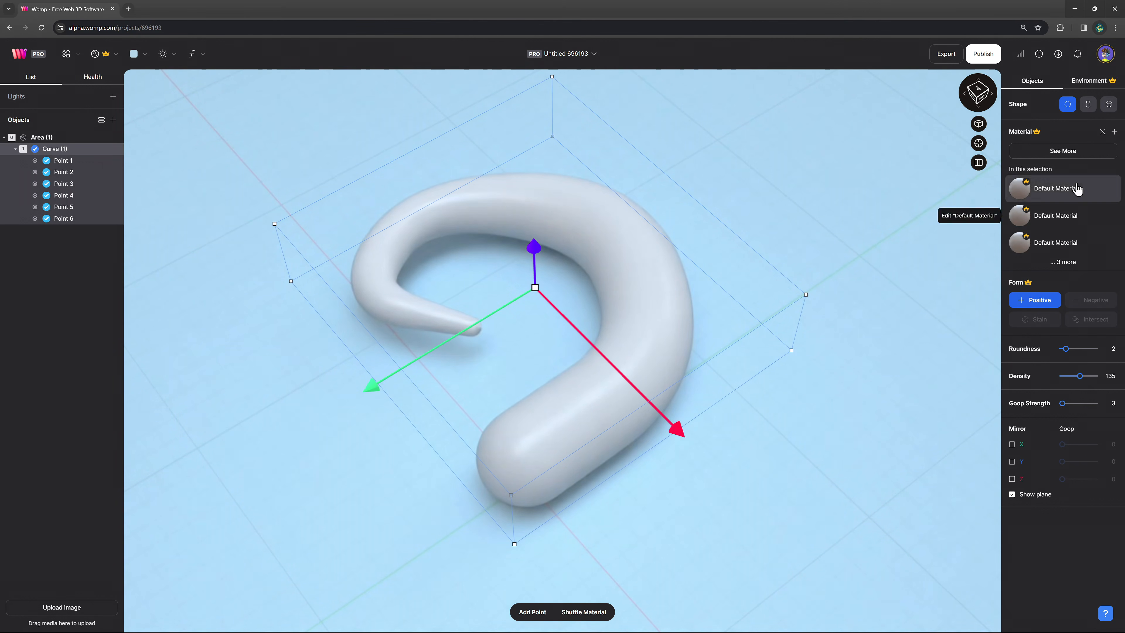
Switch the curve to the cylinder shape and flatten Point 1 to a height of about 20.4 mm.
left_click(1088, 103)
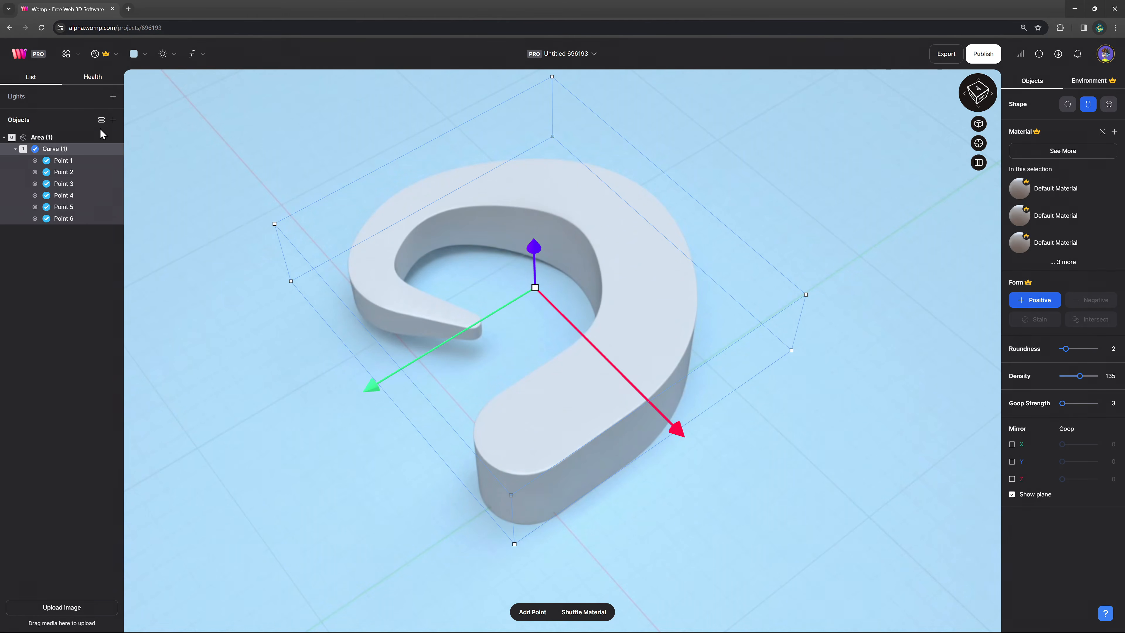
left_click(68, 162)
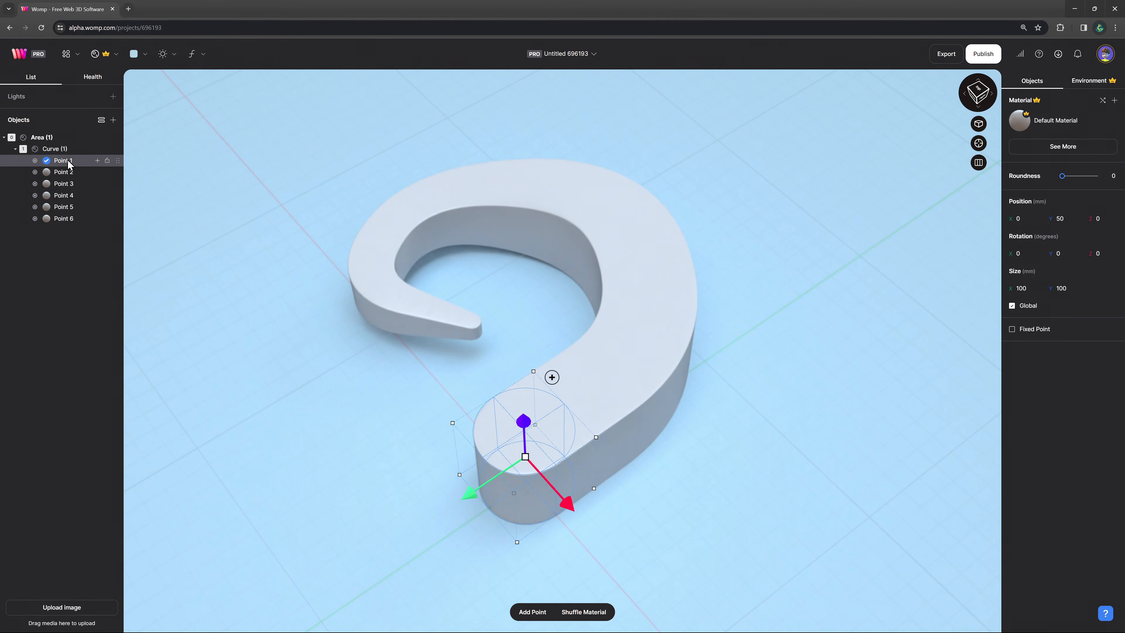
right_click_drag(374, 482, 361, 367)
scroll(347, 367, "up", 3)
middle_click_drag(347, 367, 404, 370)
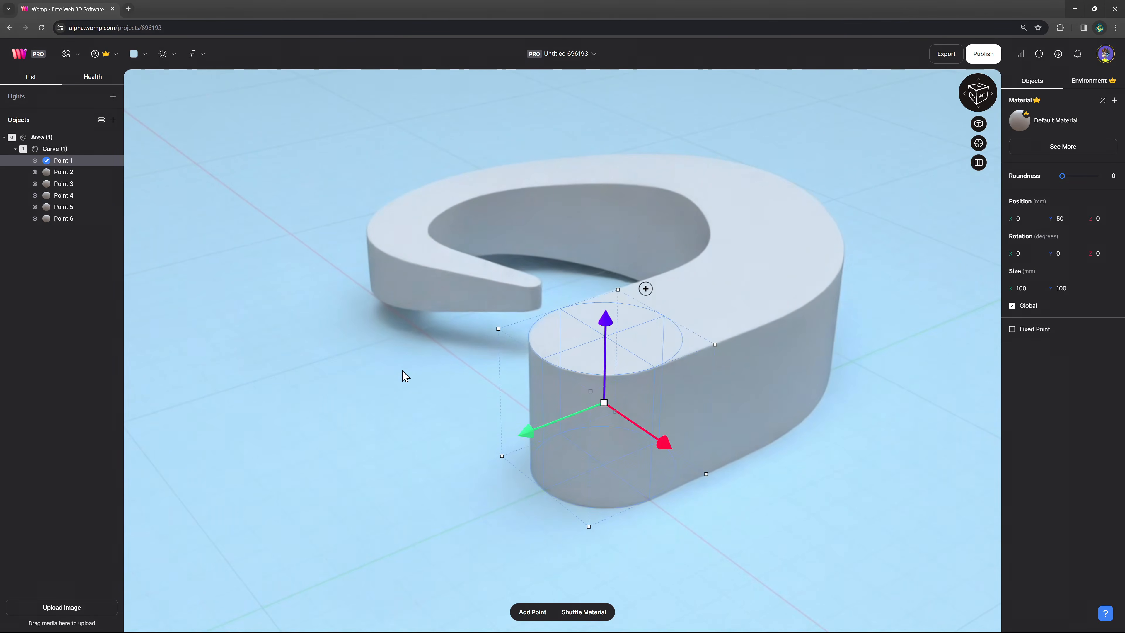
left_click_drag(638, 362, 636, 385)
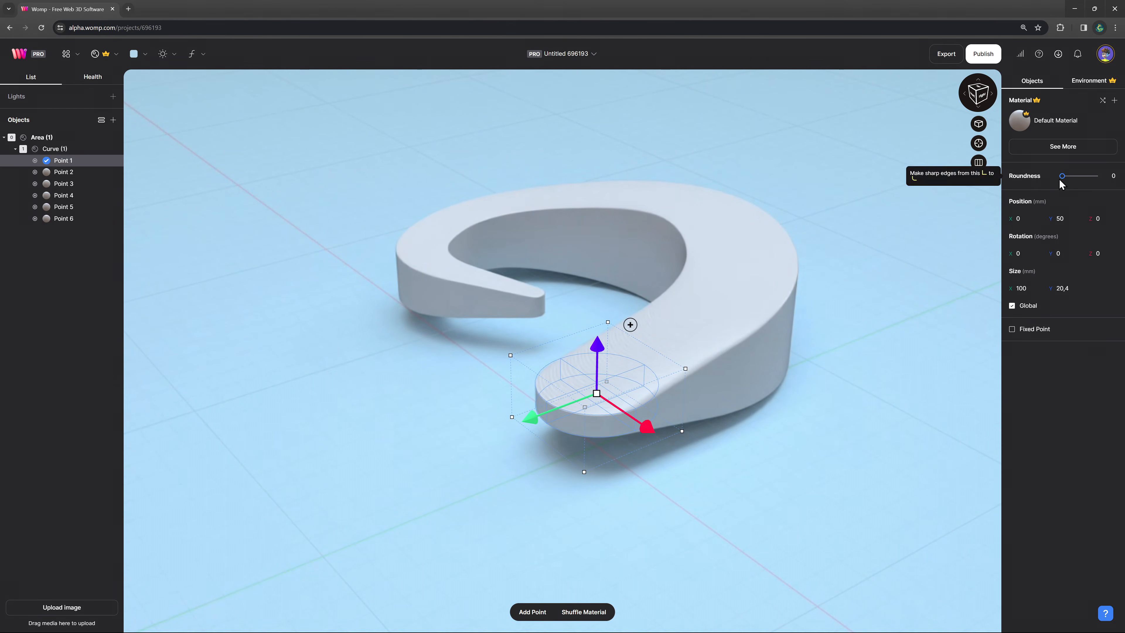
Set Point 1's roundness to 88 and tilt the point to about -41.35 degrees around X.
left_click_drag(1061, 176, 1093, 181)
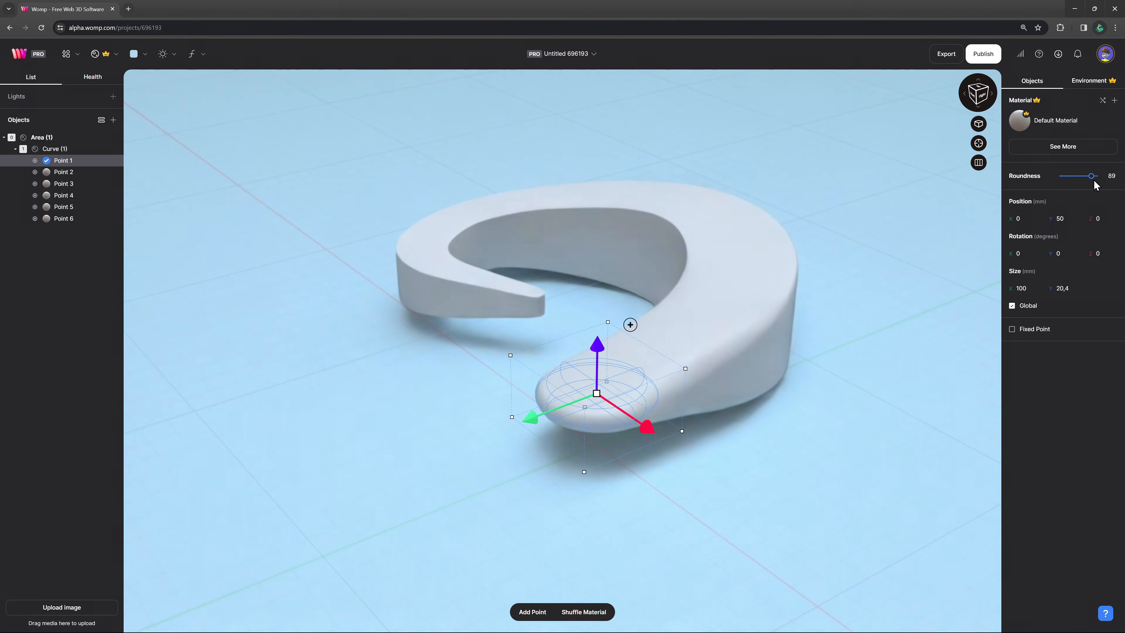
left_click_drag(697, 357, 716, 441)
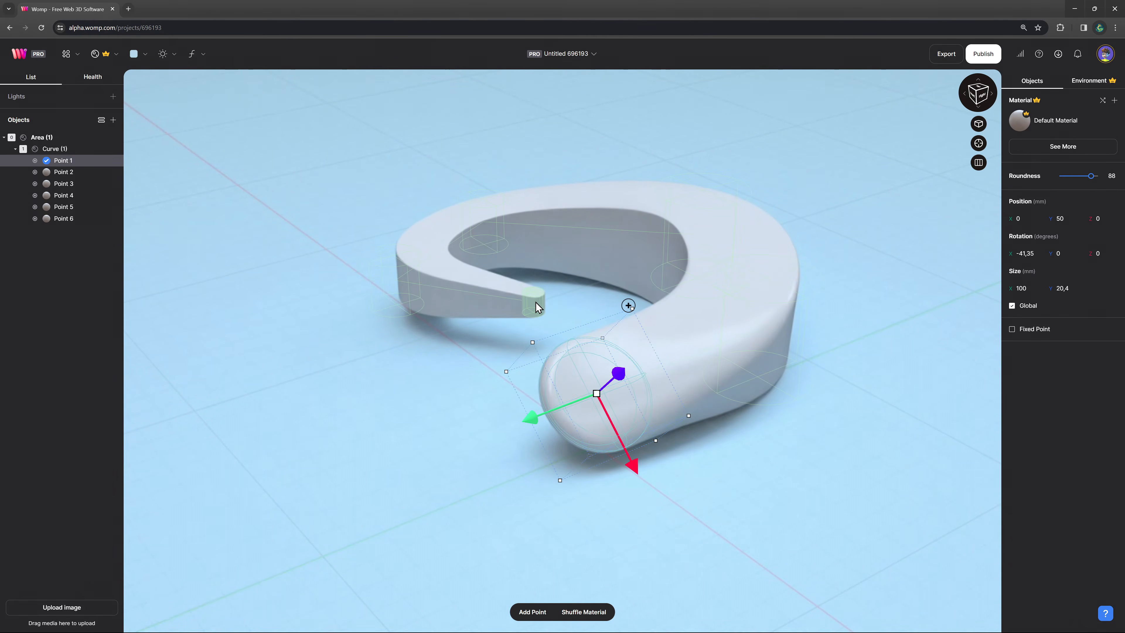
Set the roundness of the curve's thin tip, Point 6, to about 94 and raise that point vertically.
left_click(535, 302)
left_click_drag(1080, 177, 1097, 182)
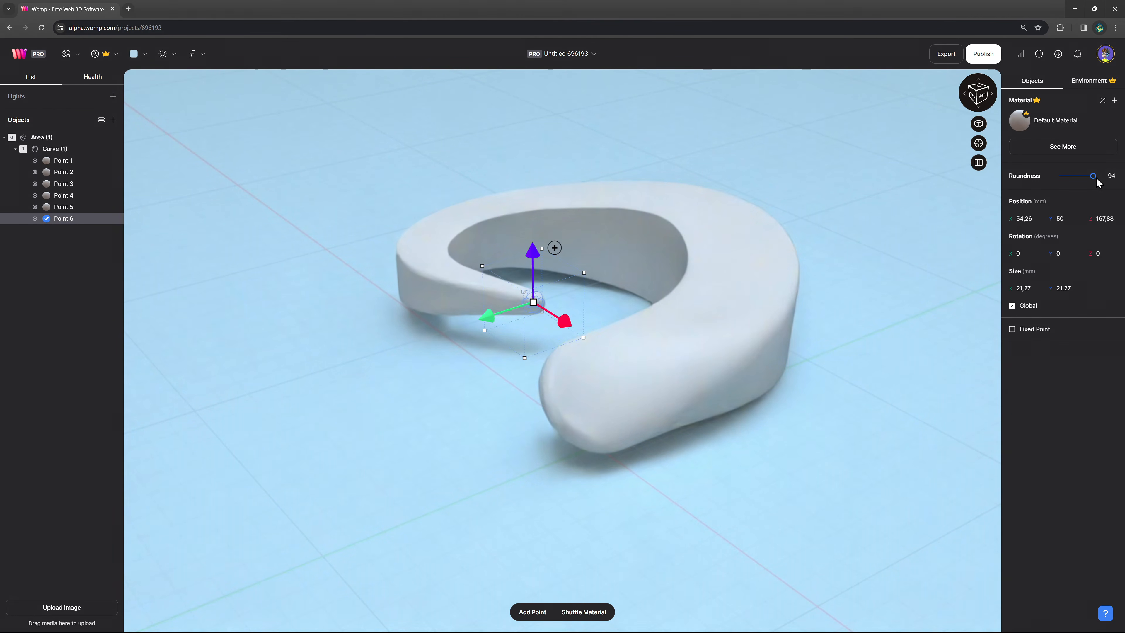
left_click_drag(534, 270, 553, 184)
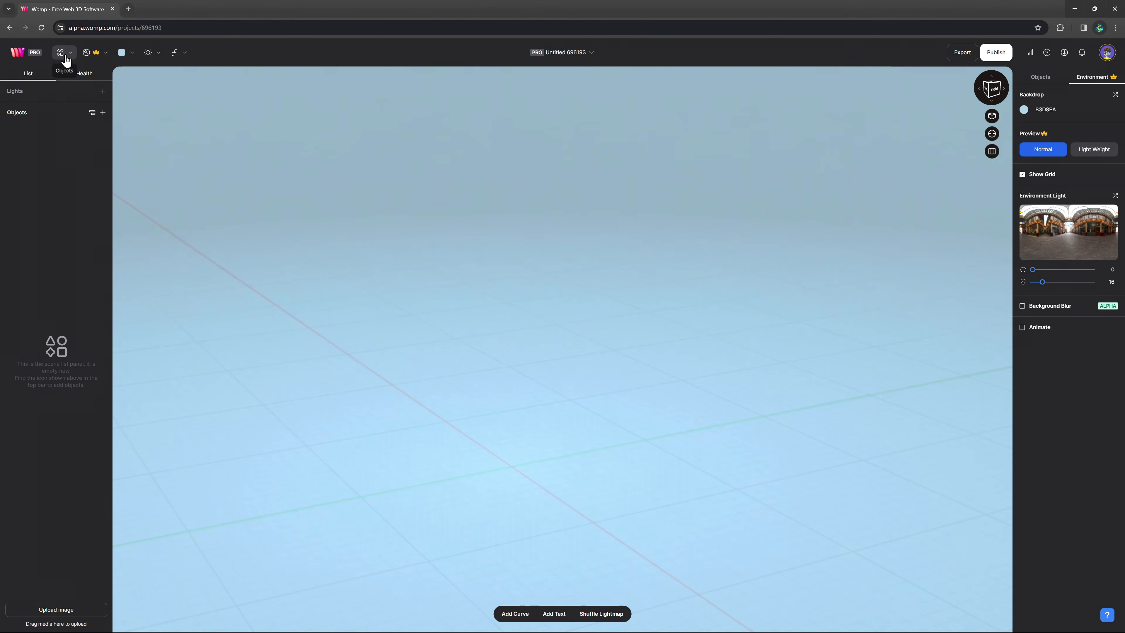
Add a new basic curve to the cleared scene and deselect it.
left_click(65, 54)
left_click(80, 135)
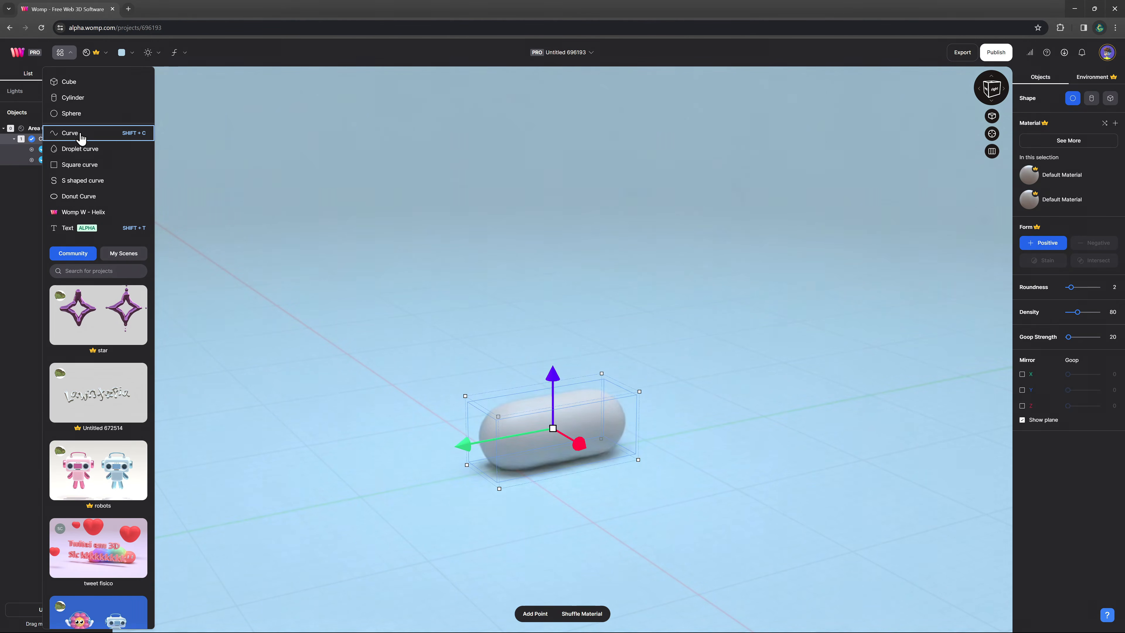
left_click(354, 328)
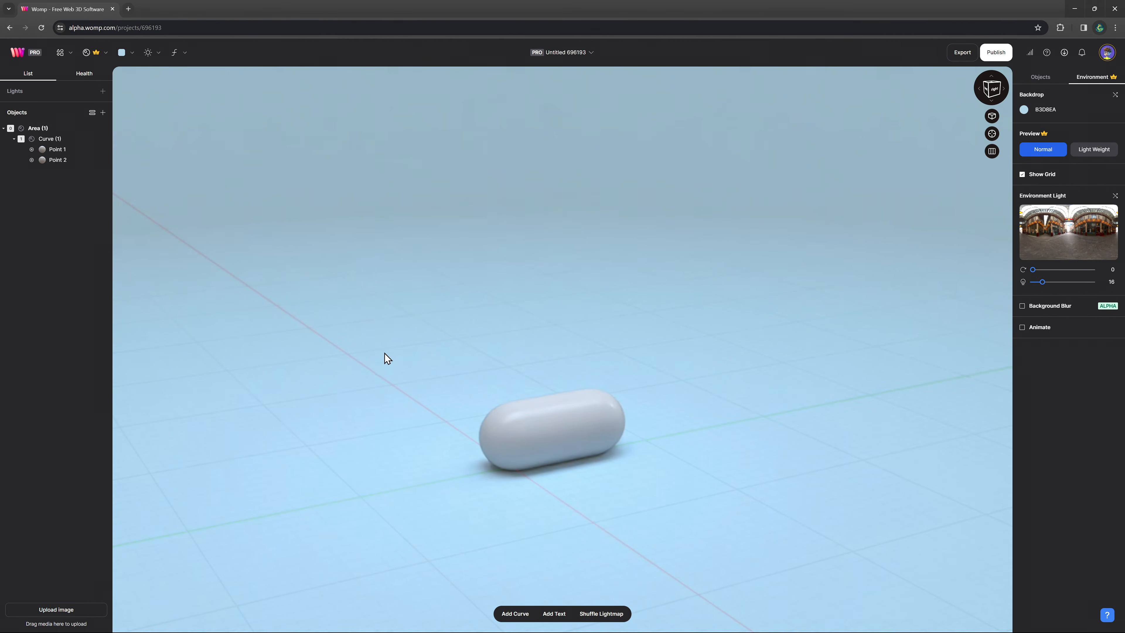
Set the new two-point curve's density to 163, goop strength to 10 and roundness to 1.
left_click(57, 140)
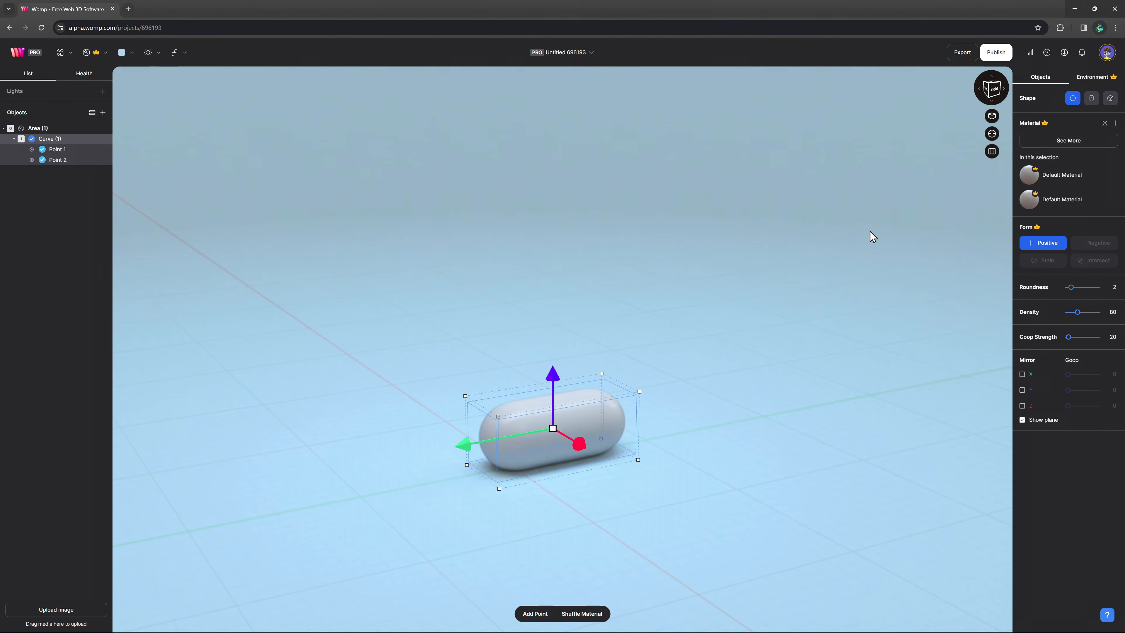
left_click_drag(1080, 313, 1087, 316)
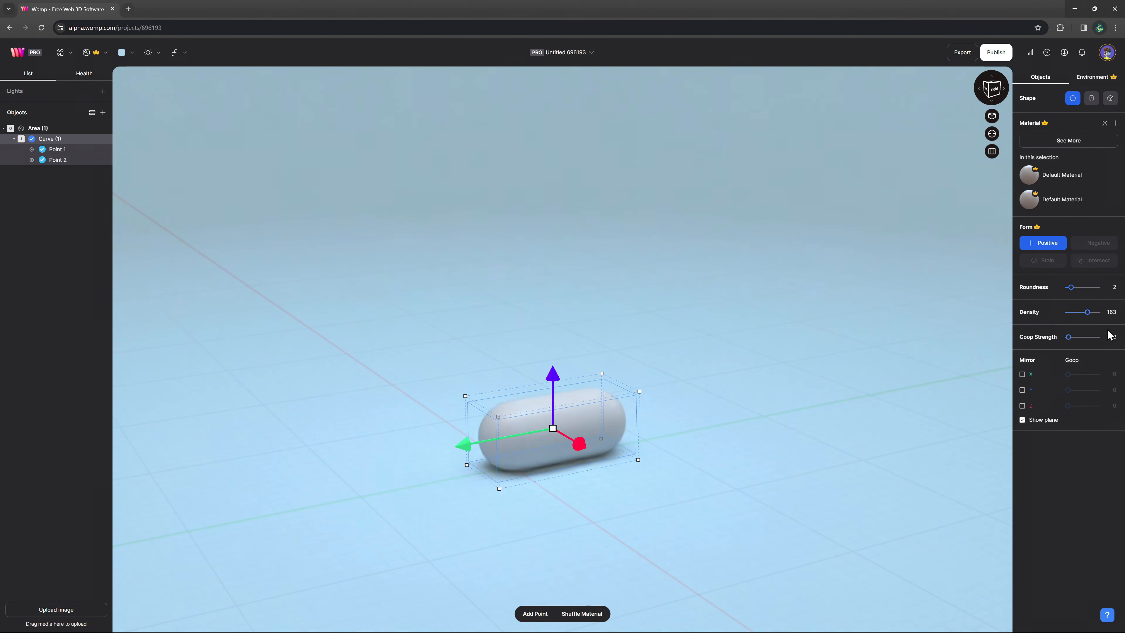
type("10")
key("Return")
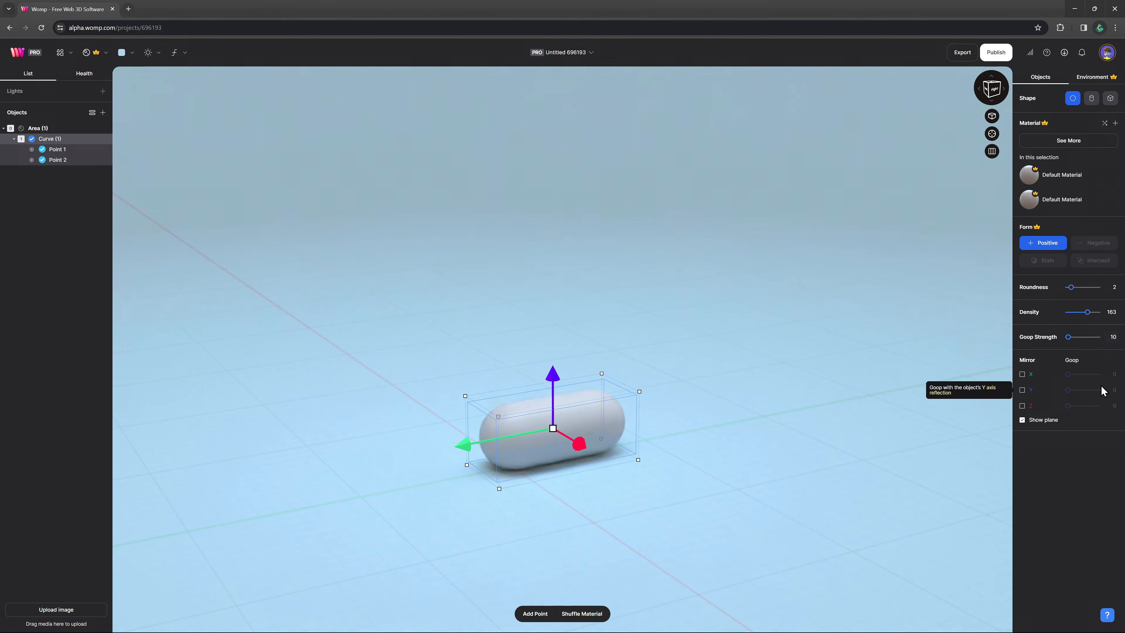
left_click_drag(1071, 289, 1066, 291)
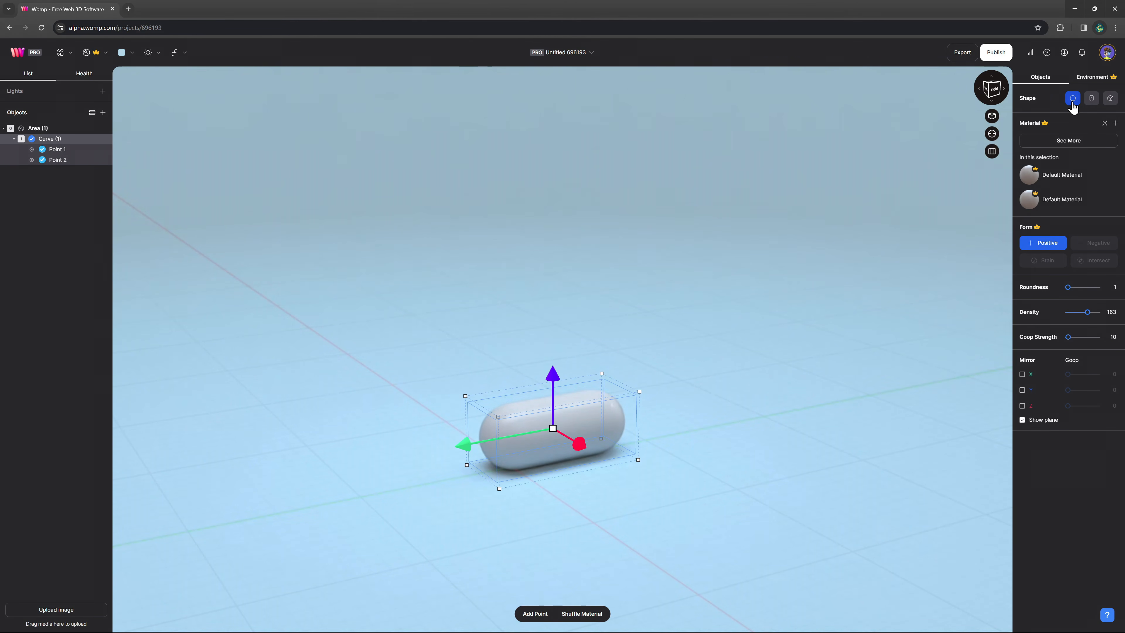
Recolour Point 1's material to magenta F724D5 and set its metalness to 12.5.
left_click(514, 436)
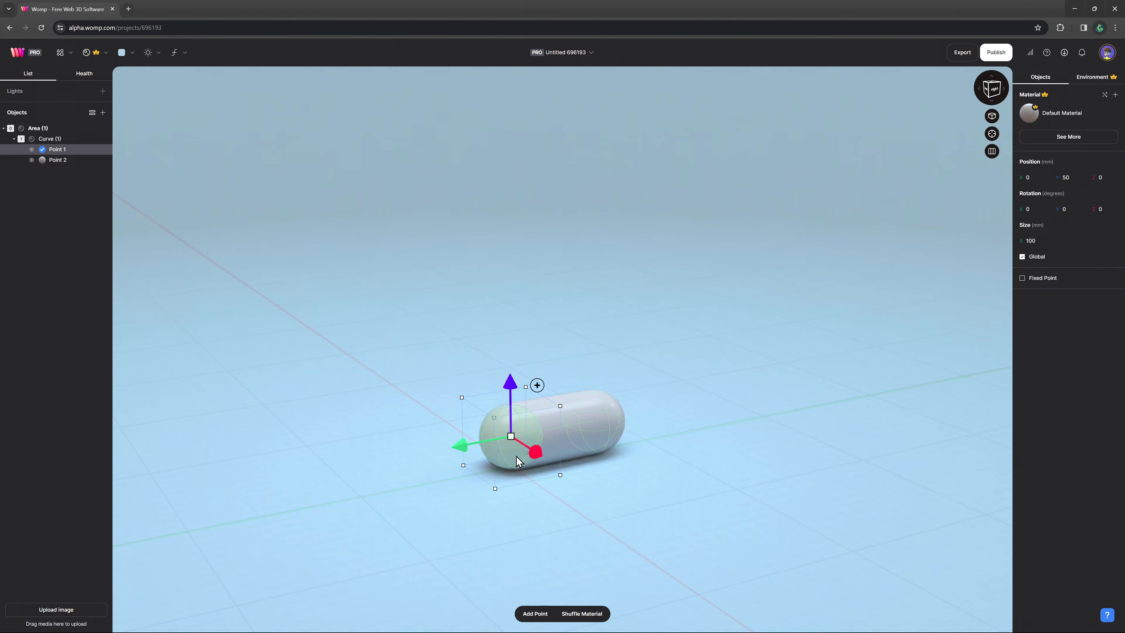
left_click(1068, 118)
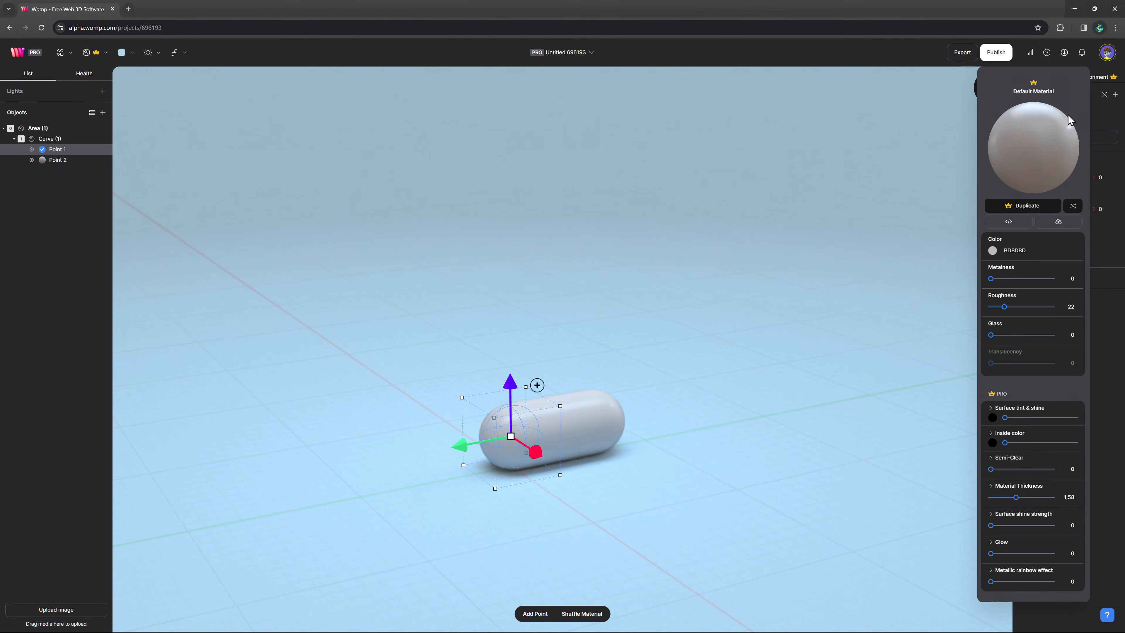
left_click(992, 251)
left_click_drag(949, 355, 967, 354)
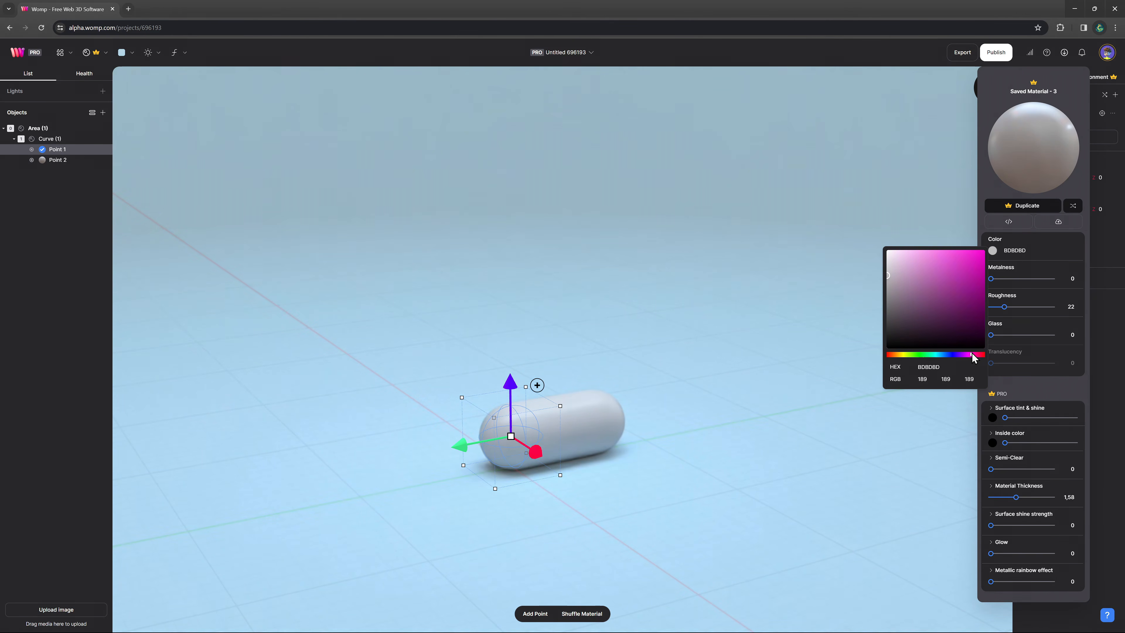
left_click_drag(959, 291, 997, 280)
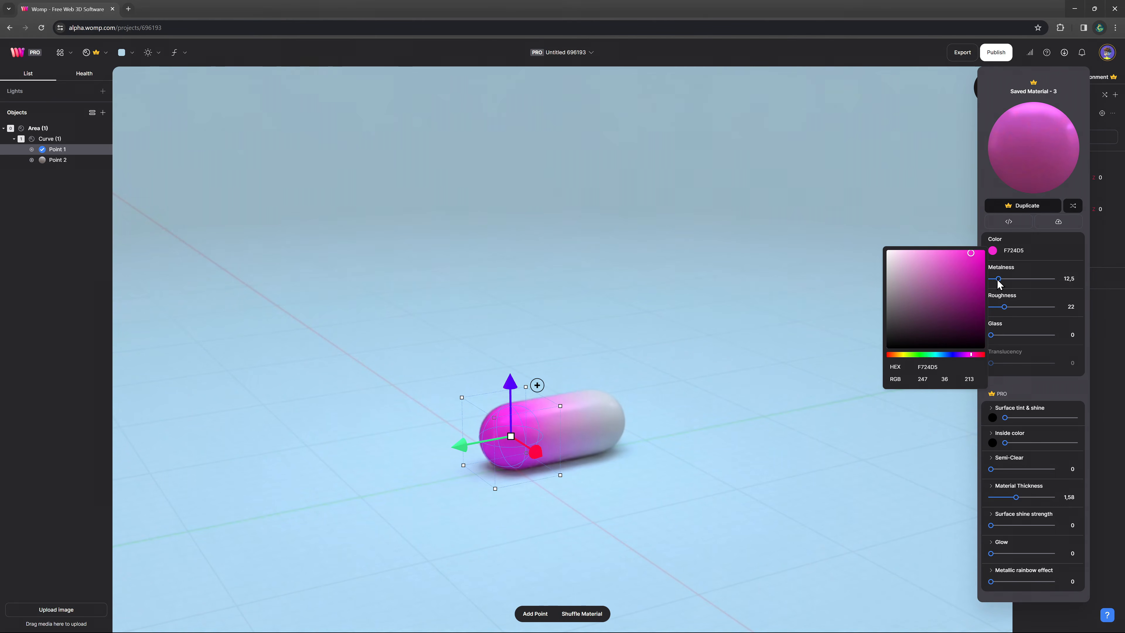
Delete the grey Point 2, then raise and shrink the remaining magenta point.
left_click(612, 422)
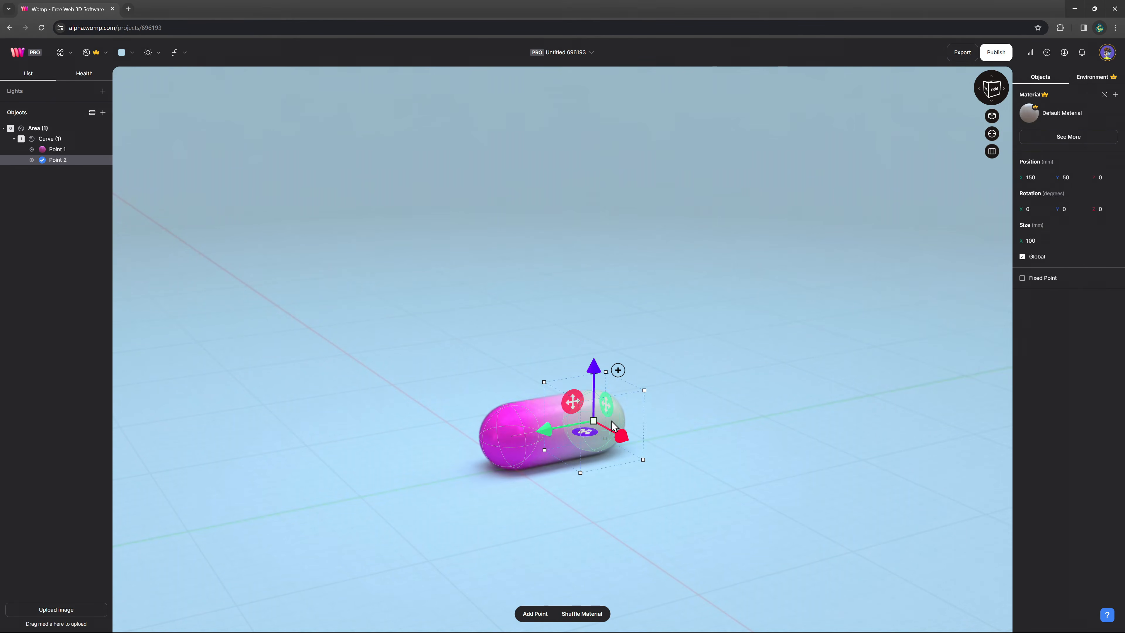
key("Delete")
left_click(524, 430)
left_click_drag(509, 372, 499, 330)
left_click_drag(661, 381, 640, 377)
Duplicate the magenta point around the scene to build an 11-point closed star outline with one elongated lower tip.
left_click_drag(486, 321, 790, 36, "alt")
scroll(743, 158, "down", 2)
middle_click_drag(743, 158, 732, 213)
left_click_drag(733, 144, 454, 377, "alt")
left_click(57, 148)
left_click(803, 363)
right_click_drag(803, 363, 772, 328)
Set the whole star curve's roundness to 1 and deselect the curve.
left_click(49, 139)
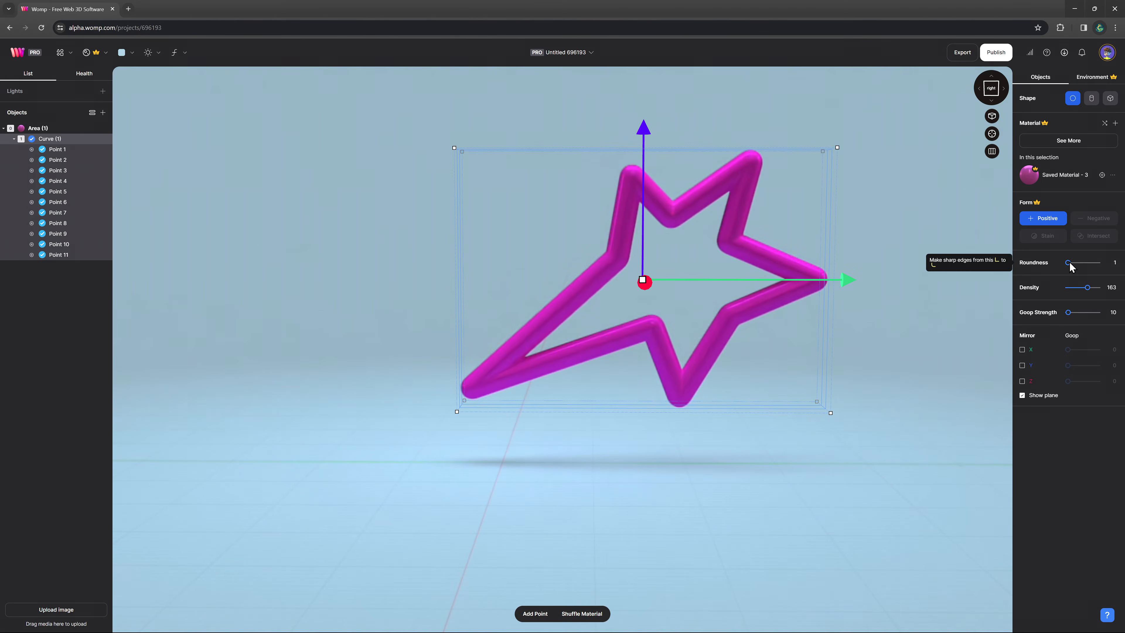
mouse_move(1068, 263)
left_mouse_down()
mouse_move(1105, 264)
mouse_move(1062, 262)
left_mouse_up()
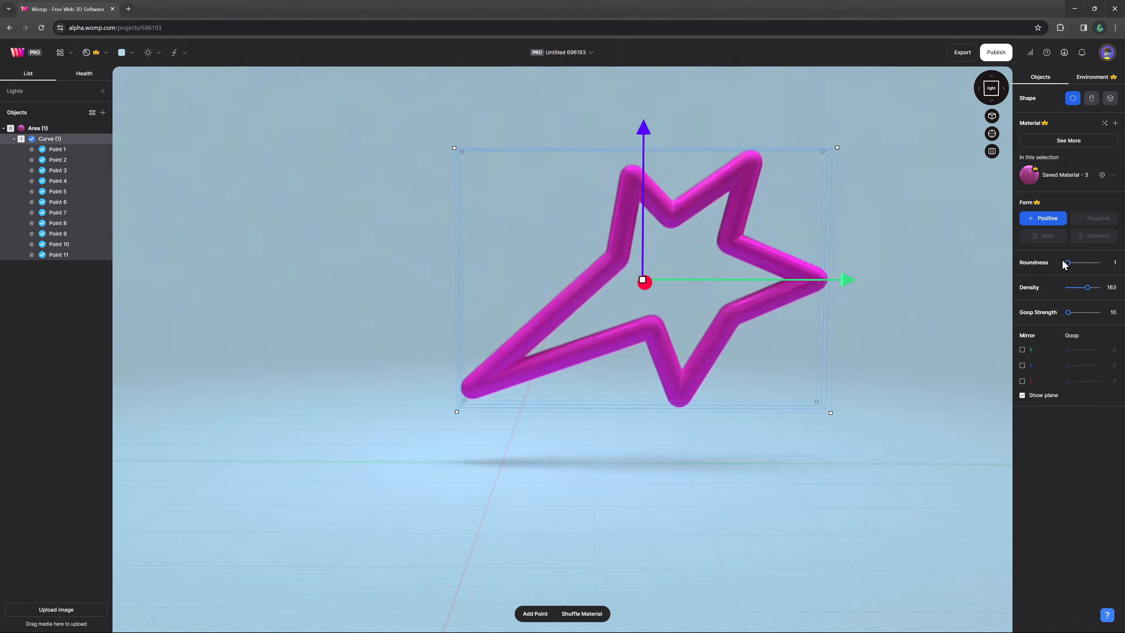
left_click(923, 299)
right_click_drag(924, 311, 878, 311)
scroll(876, 310, "up", 3)
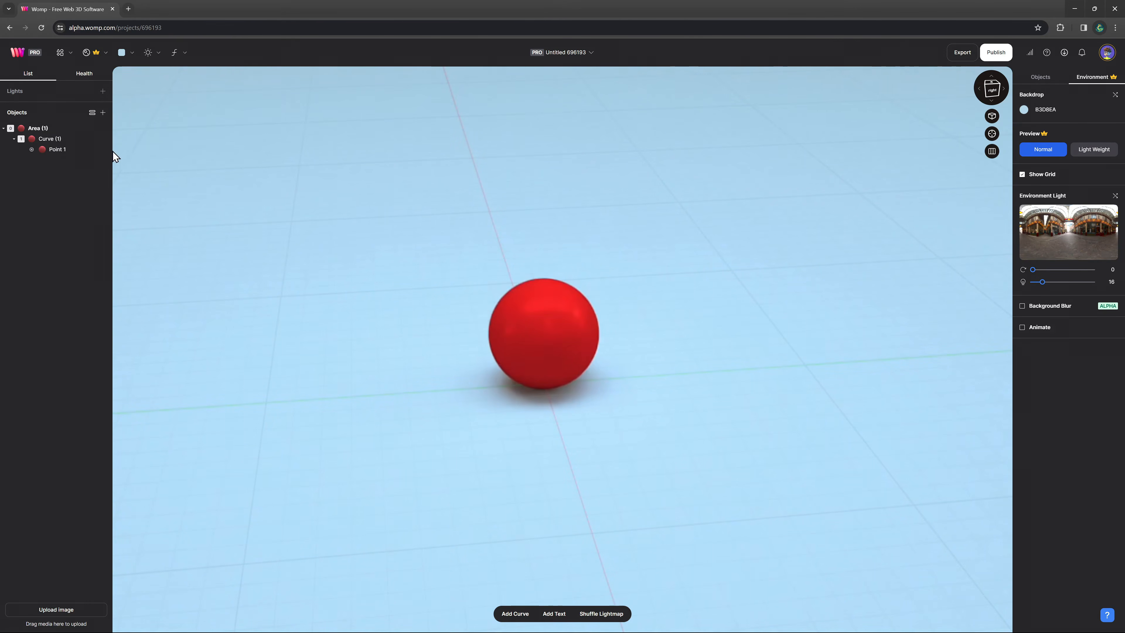
Change the red one-point curve's shape from sphere to cylinder and mirror it along X.
left_click(60, 140)
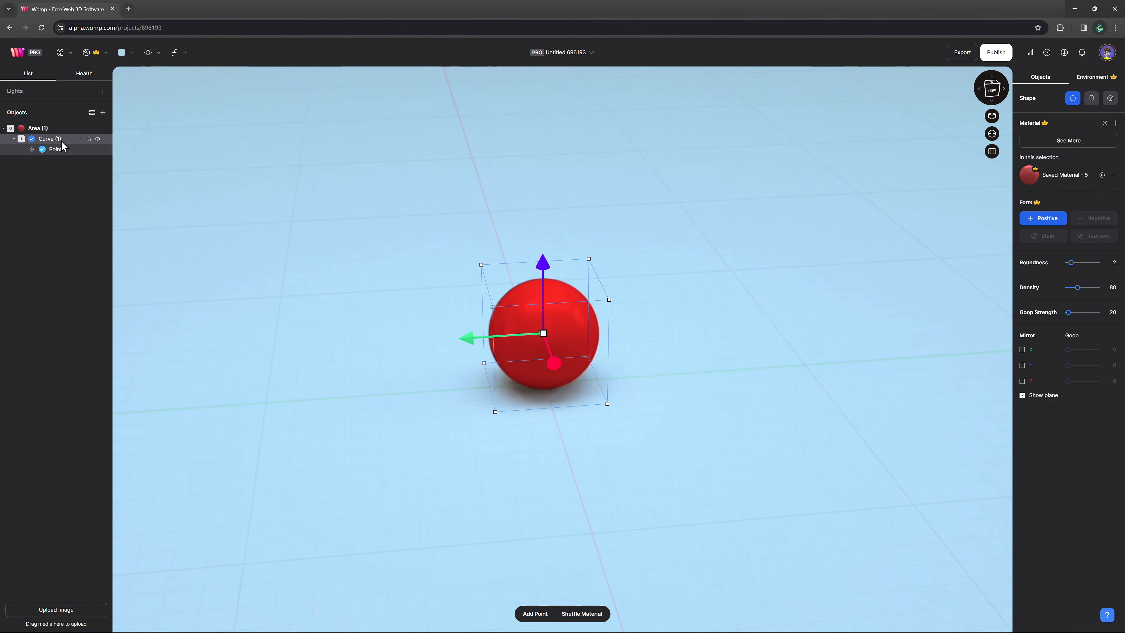
left_click(1092, 98)
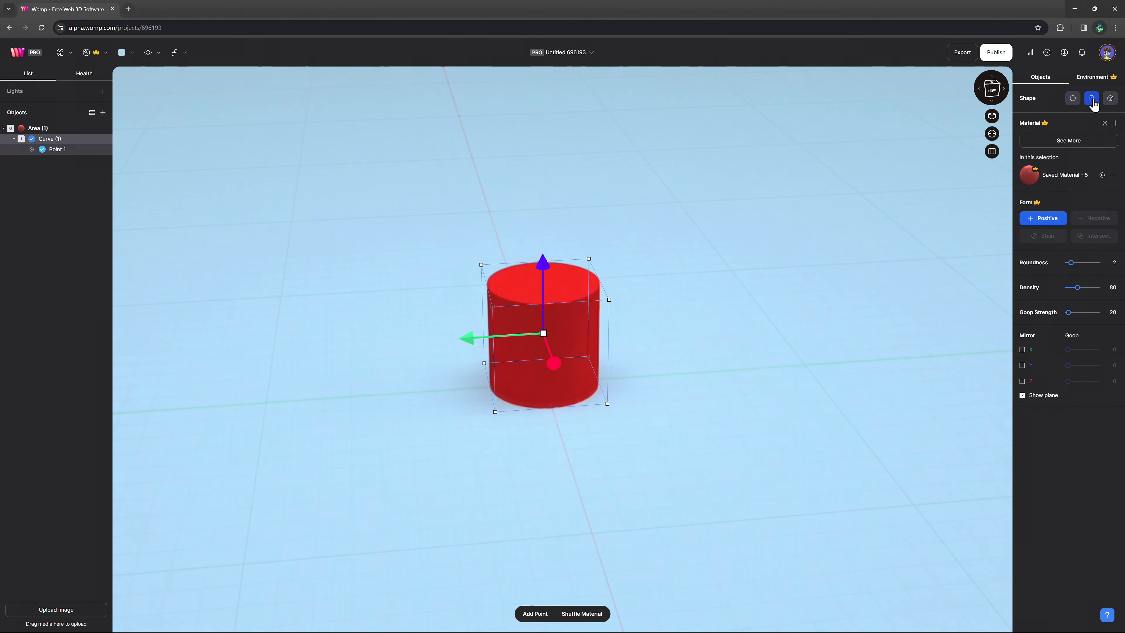
left_click(1021, 350)
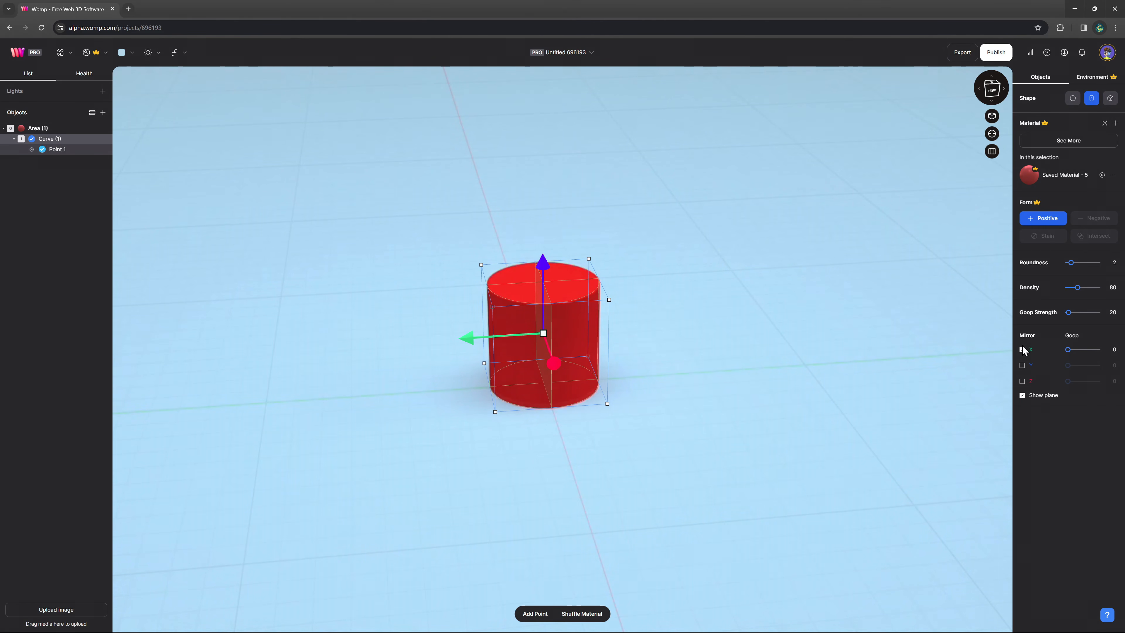
Give the red Point 1 roundness 100 and height 54.44 mm, and move it to about X -20.68, Z -18.74.
left_click(58, 151)
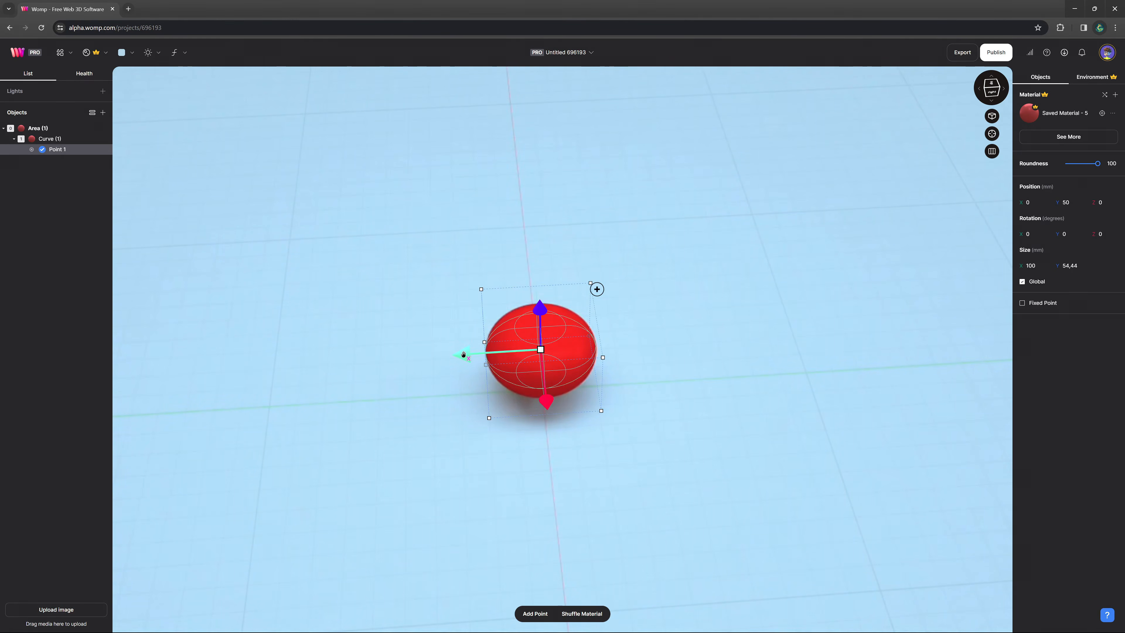
left_click_drag(464, 354, 441, 364)
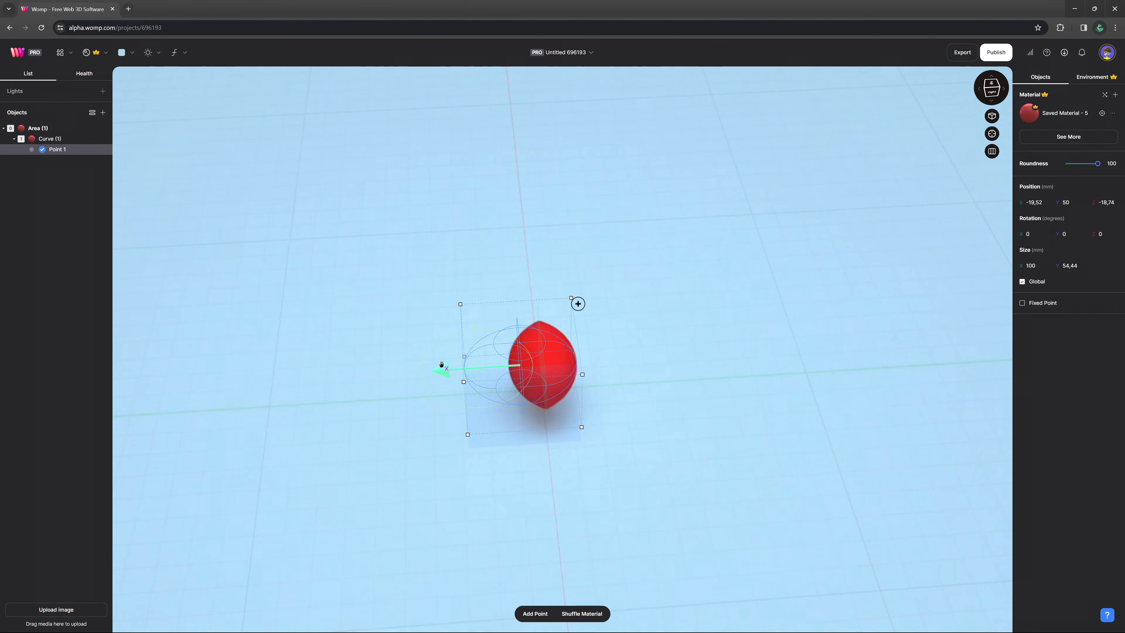
right_click_drag(650, 289, 648, 381)
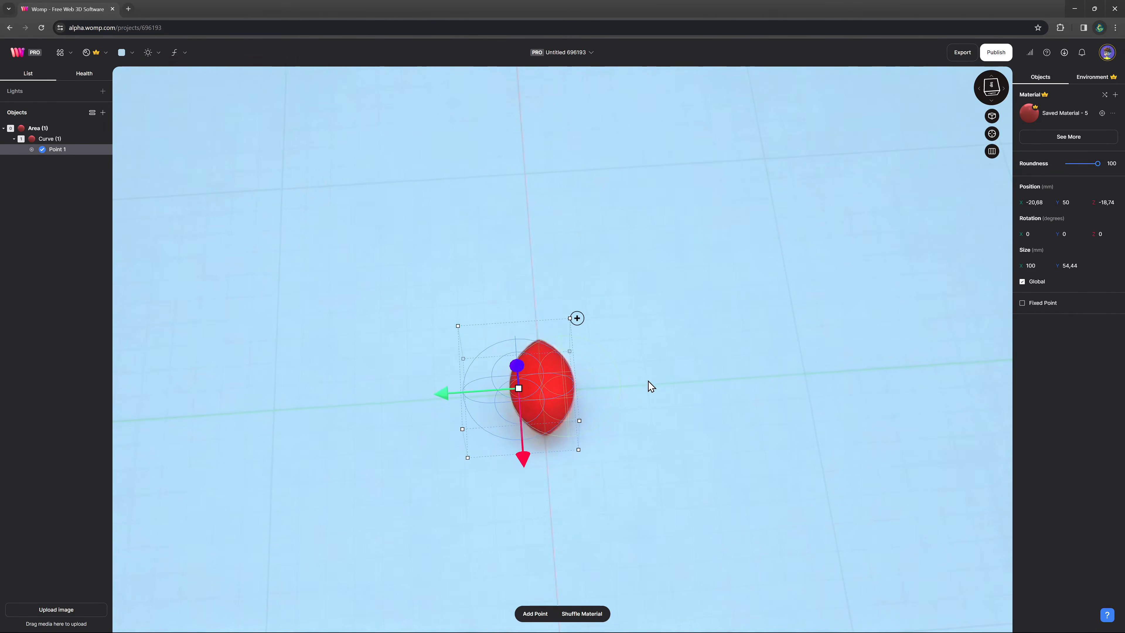
Duplicate the red point diagonally outward to form the heart's two upper lobes, then select and nudge the lower Point 1.
left_click_drag(495, 412, 578, 351, "alt")
left_click(726, 384)
left_click(547, 430)
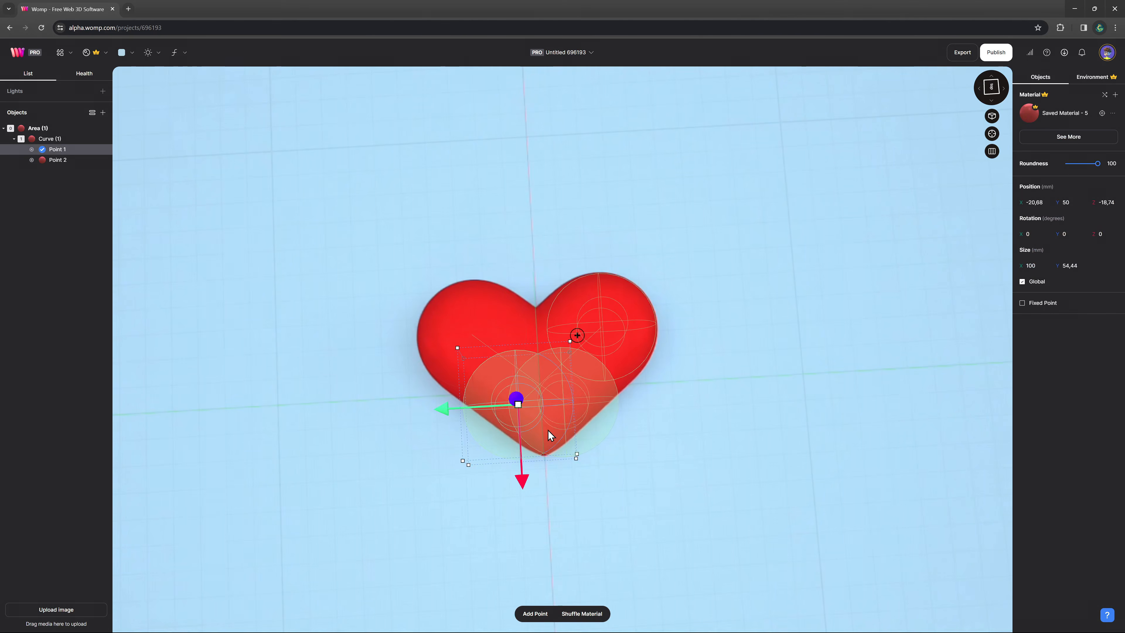
mouse_move(508, 425)
left_mouse_down()
mouse_move(534, 423)
mouse_move(490, 422)
mouse_move(505, 429)
left_mouse_up()
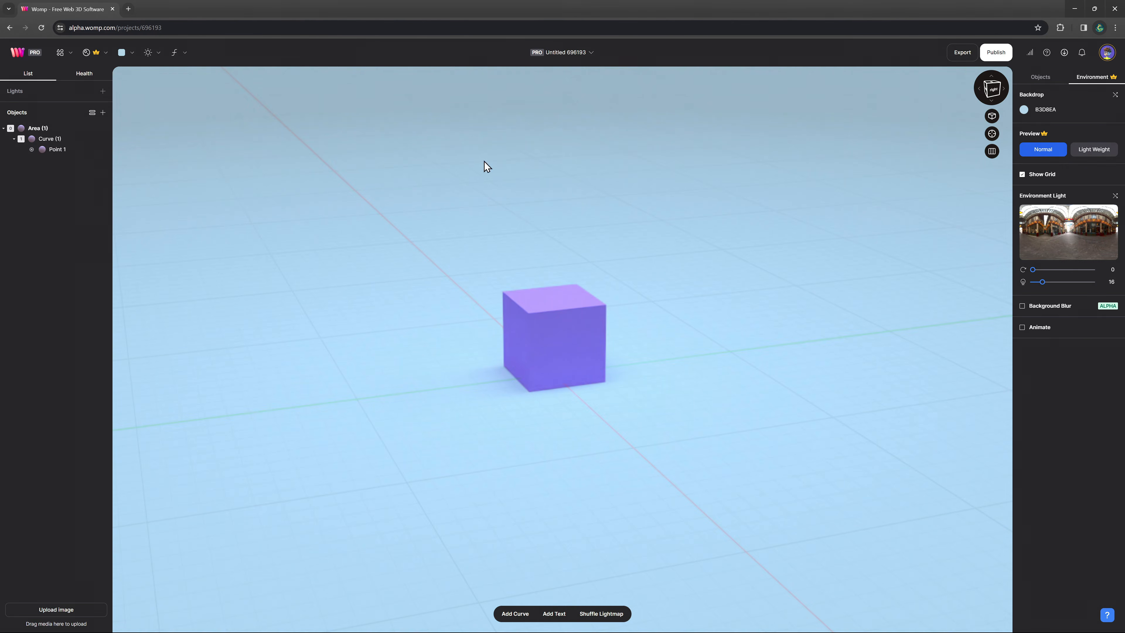
Mirror the purple cube curve along X and flatten its Point 1 to a height of 35.52 mm with roundness 72.
left_click(55, 139)
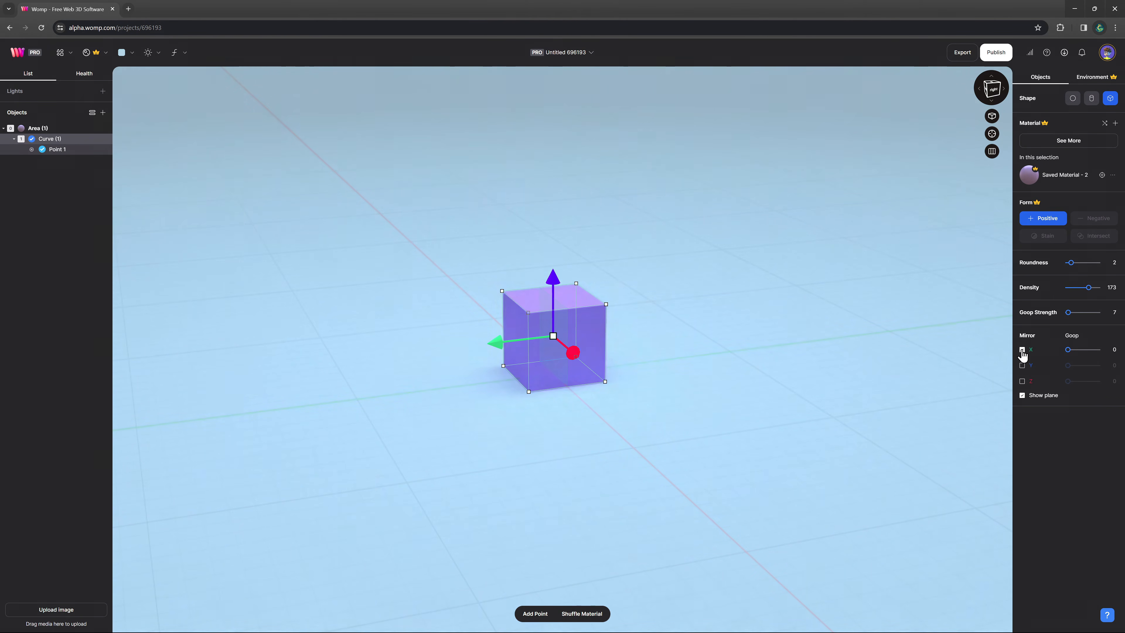
left_click(66, 152)
left_click_drag(583, 288, 571, 338)
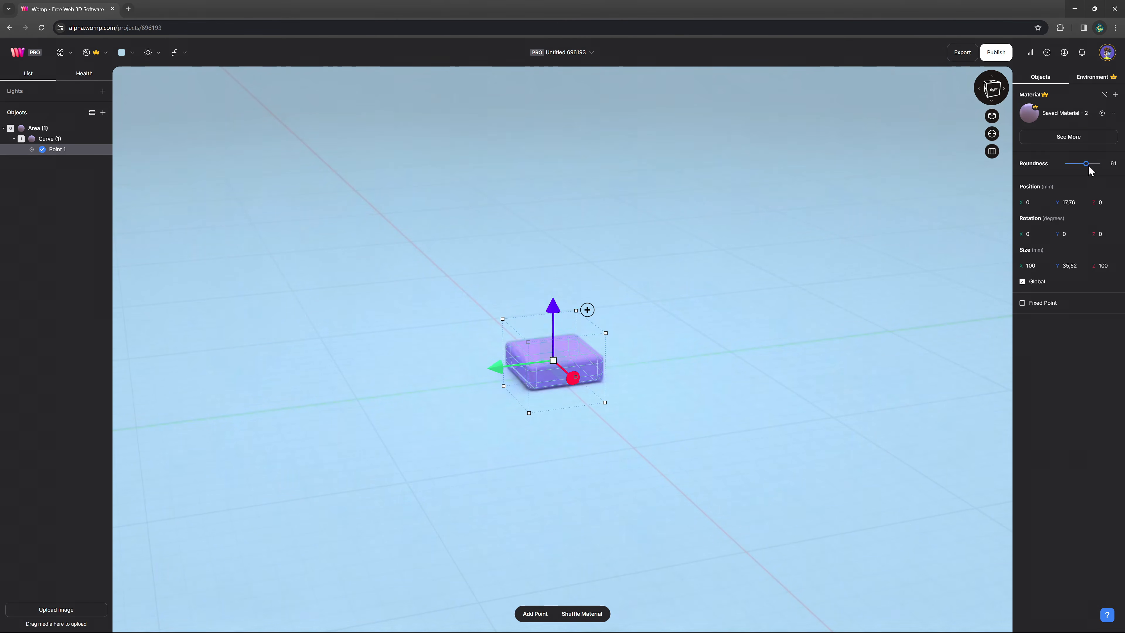
Offset Point 1 to X 174.98 and duplicate it upward to about X 129.7, Y 328.96, tilted 9.01 degrees around Z.
right_click_drag(779, 367, 710, 374)
scroll(619, 376, "down", 3)
left_click_drag(484, 358, 578, 359)
key("ctrl+d")
left_click_drag(634, 299, 686, 132)
left_click_drag(576, 196, 552, 198)
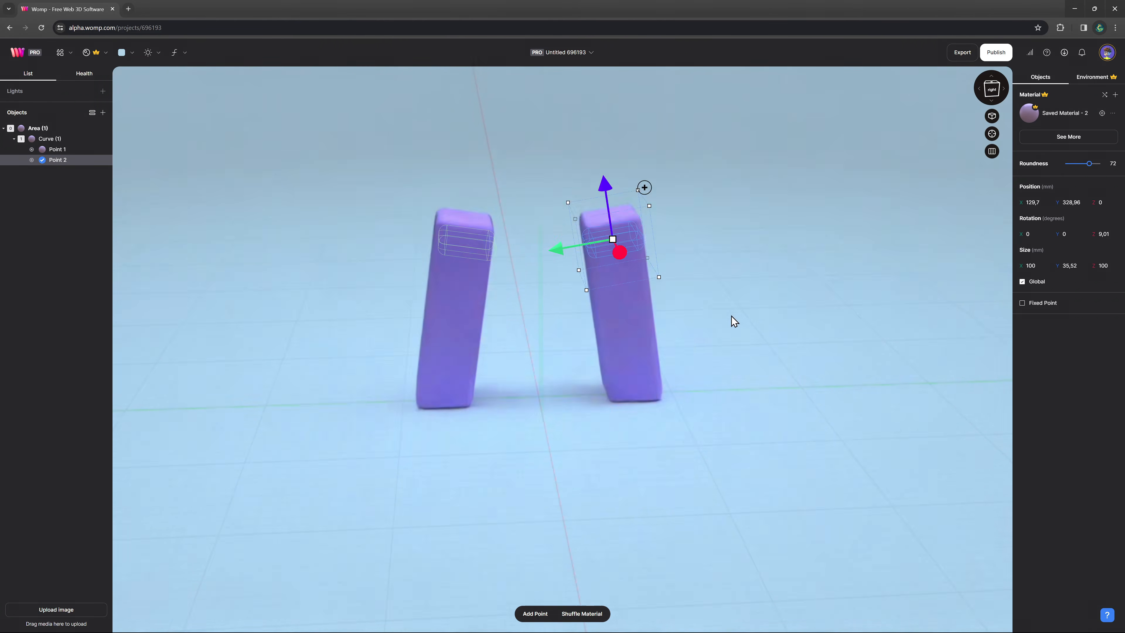
Duplicate Point 2 upward to about Y 645.11 and tilt the copy inward about 33 degrees around Z.
scroll(733, 319, "down", 3)
key("ctrl+d")
left_click_drag(582, 253, 601, 128)
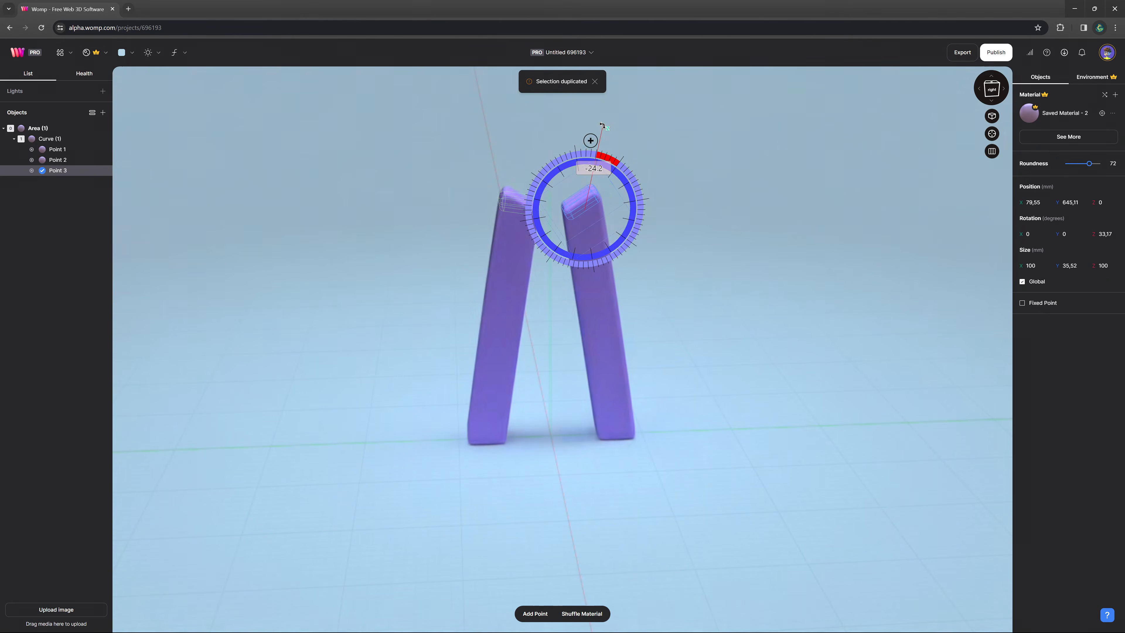
left_click_drag(627, 171, 599, 186)
Add a fourth point at the apex, about X 0.92, Y 661.12 and tilted -8.14 degrees around Z, to close the arch.
left_click_drag(531, 169, 555, 141)
key("ctrl+d")
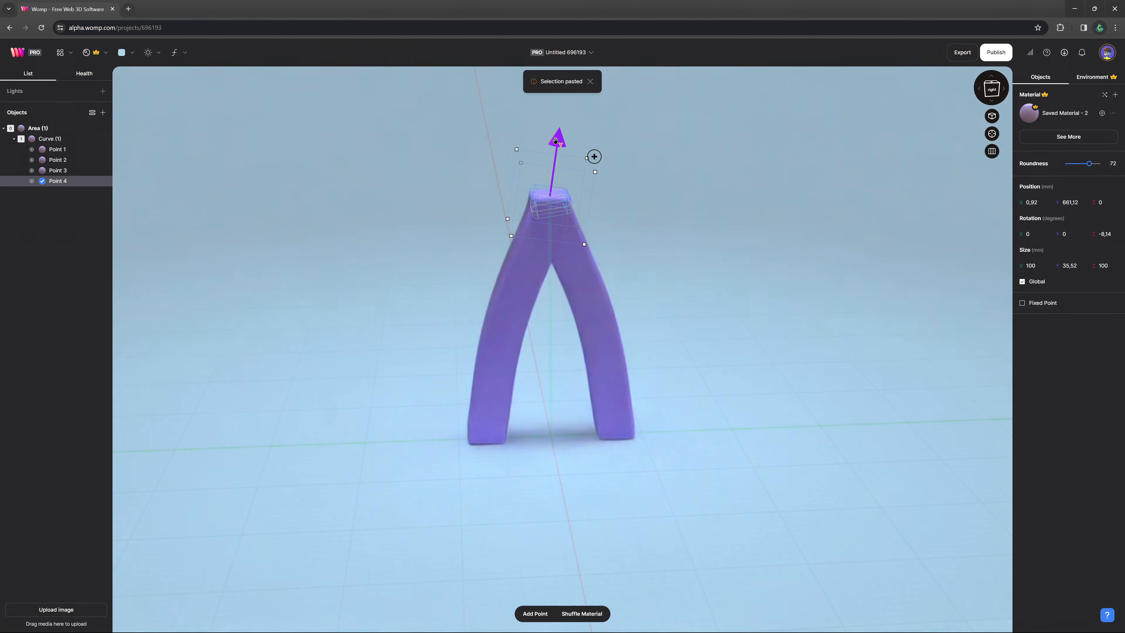
left_click(672, 259)
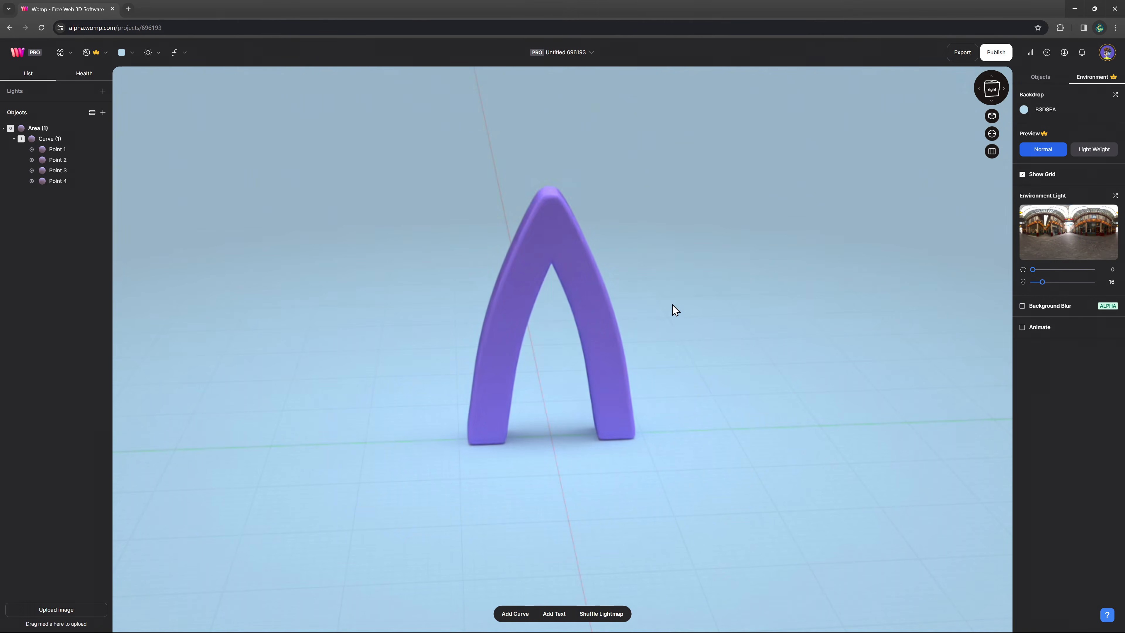
left_click_drag(673, 309, 699, 303)
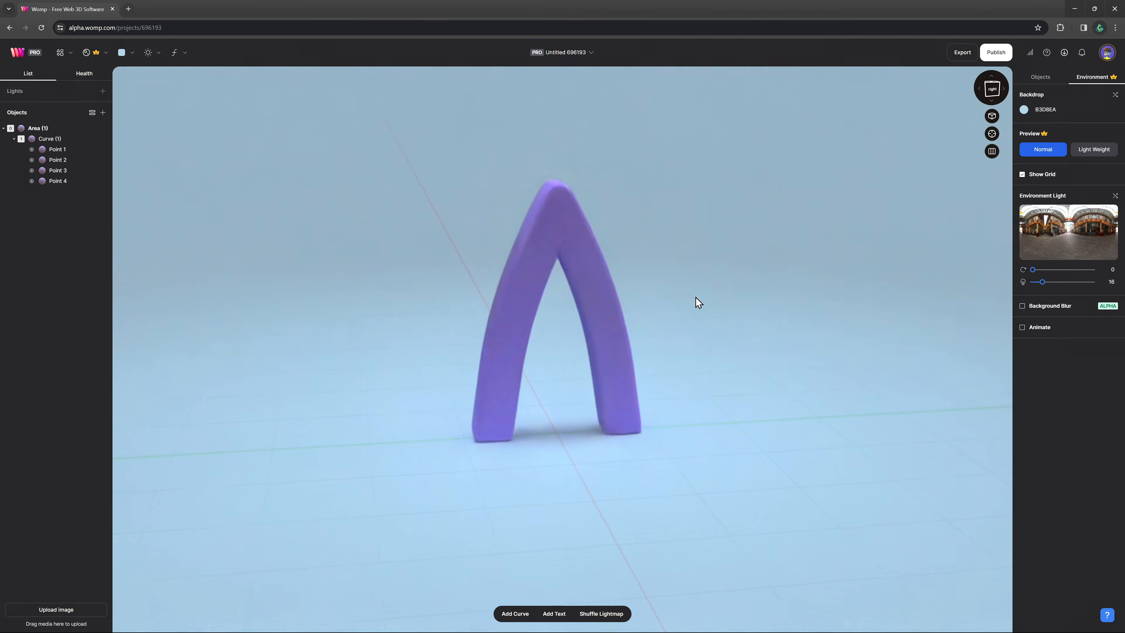
Make a copy of the arch curve in place and delete Points 2 to 4 of the copy.
left_click(60, 139)
key("ctrl+c")
key("ctrl+v")
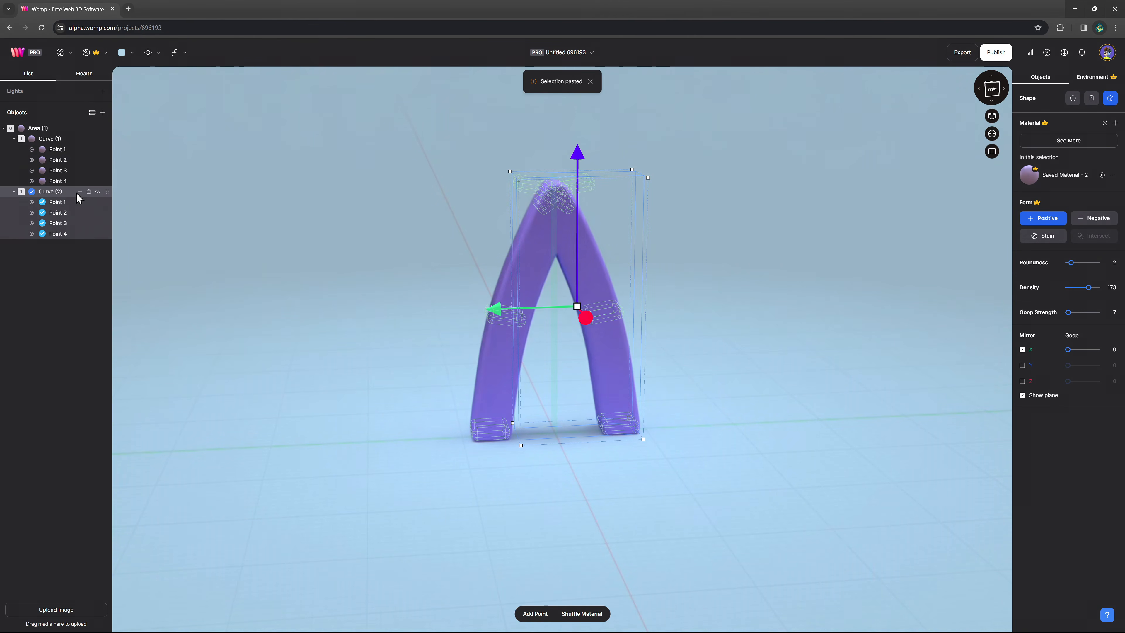
left_click(65, 211)
left_click(67, 233, "shift")
right_click(67, 233)
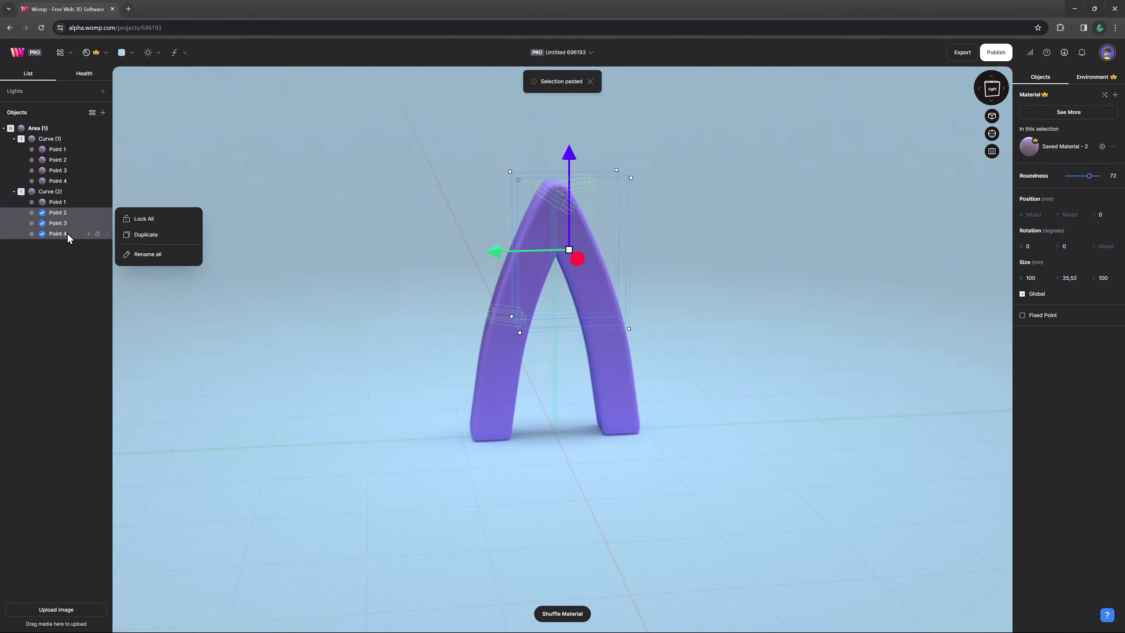
key("Delete")
Move the copied curve's Point 1 to about X 98.85, Y 261.02 and enlarge its height to 87.35 mm.
left_click(63, 202)
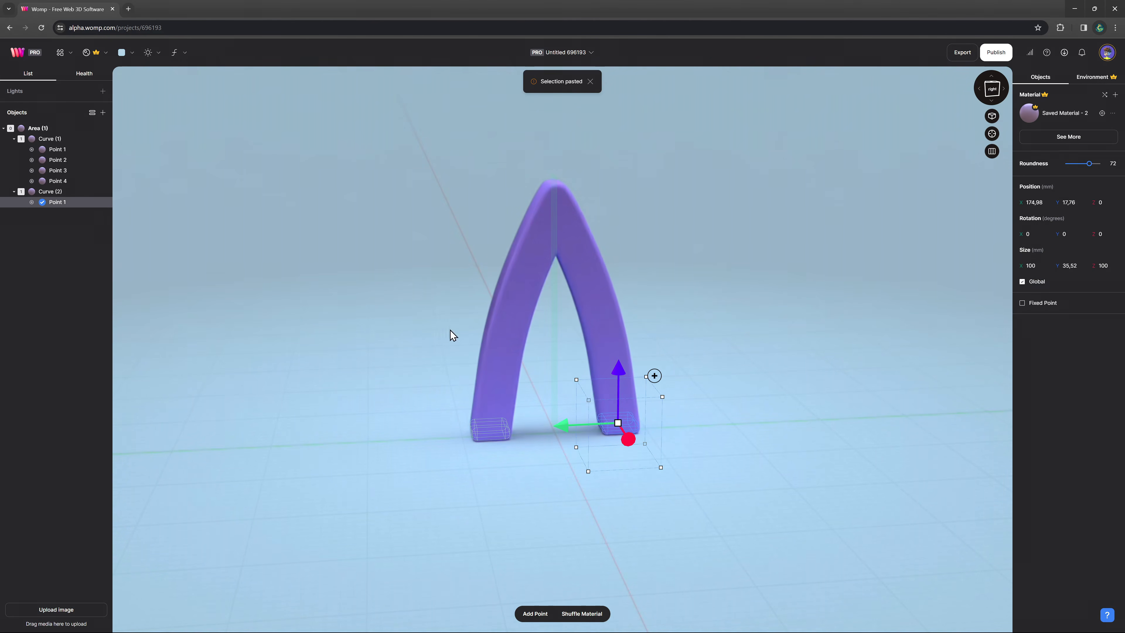
left_click_drag(593, 400, 579, 354)
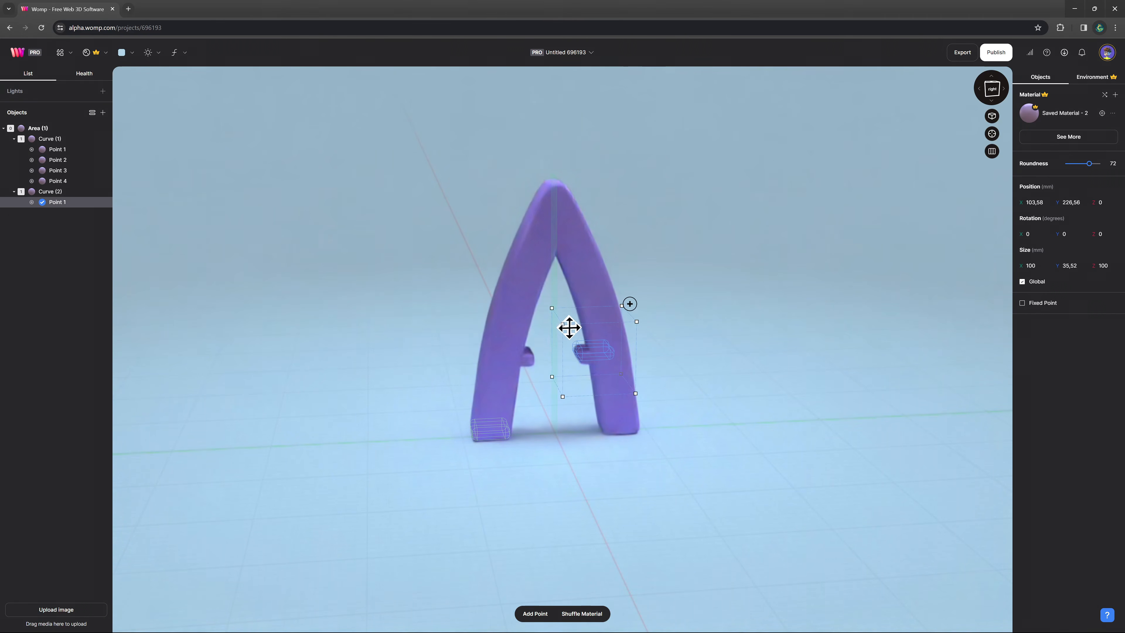
left_click_drag(569, 328, 597, 310)
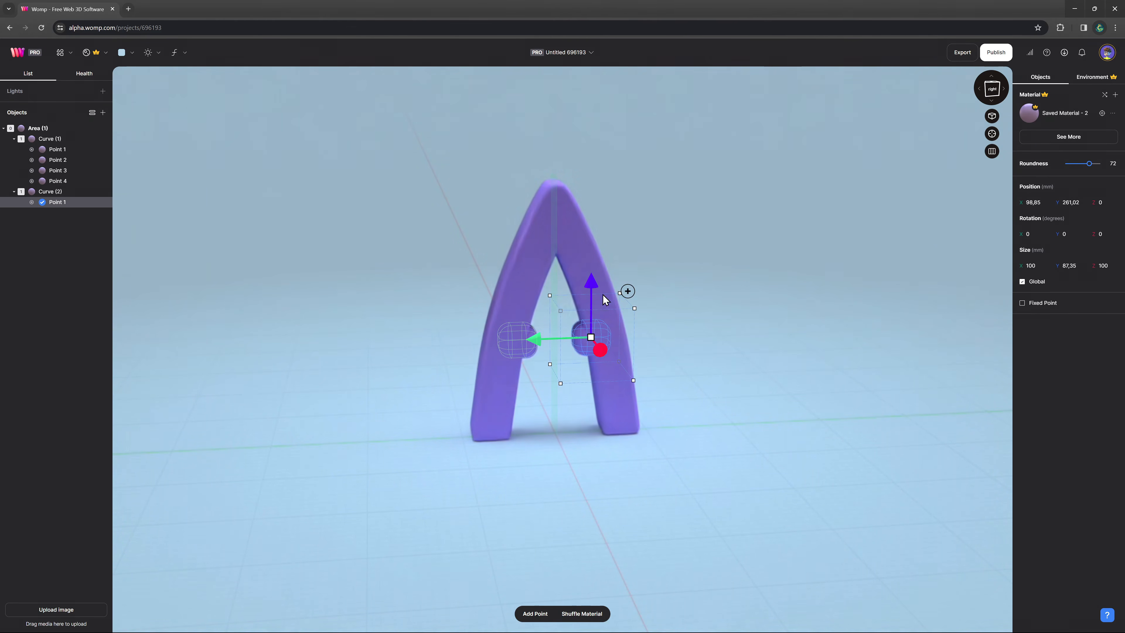
Duplicate the crossbar point across the centre to X -41.65 to bridge both legs of the letter, and deselect it.
key("ctrl+d")
left_click_drag(538, 338, 486, 340)
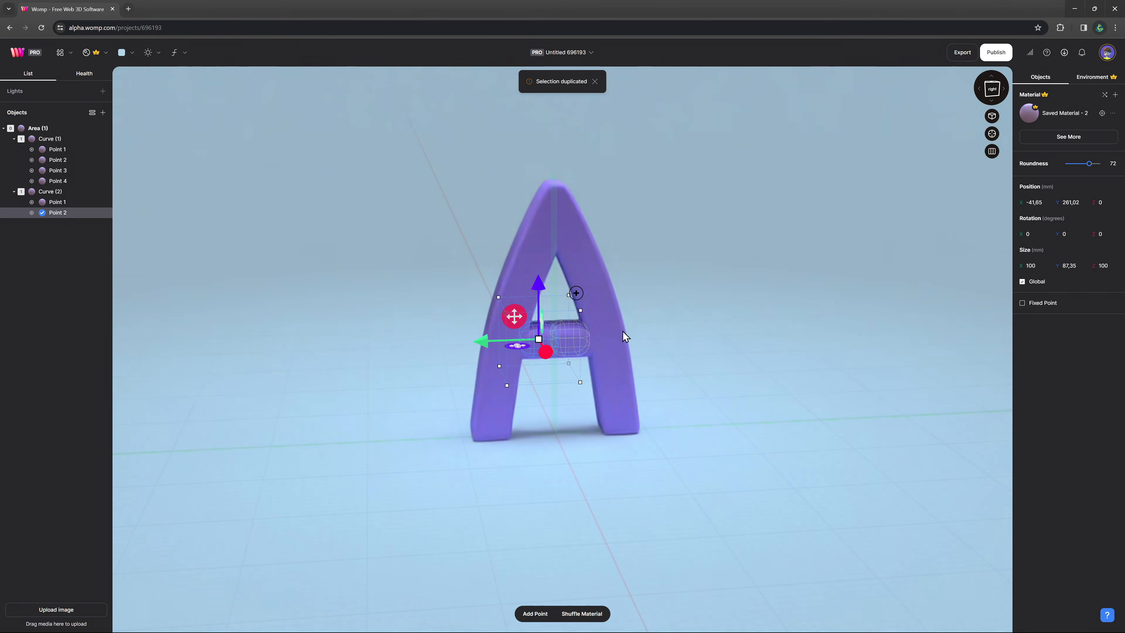
left_click(714, 372)
right_click_drag(693, 374, 744, 369)
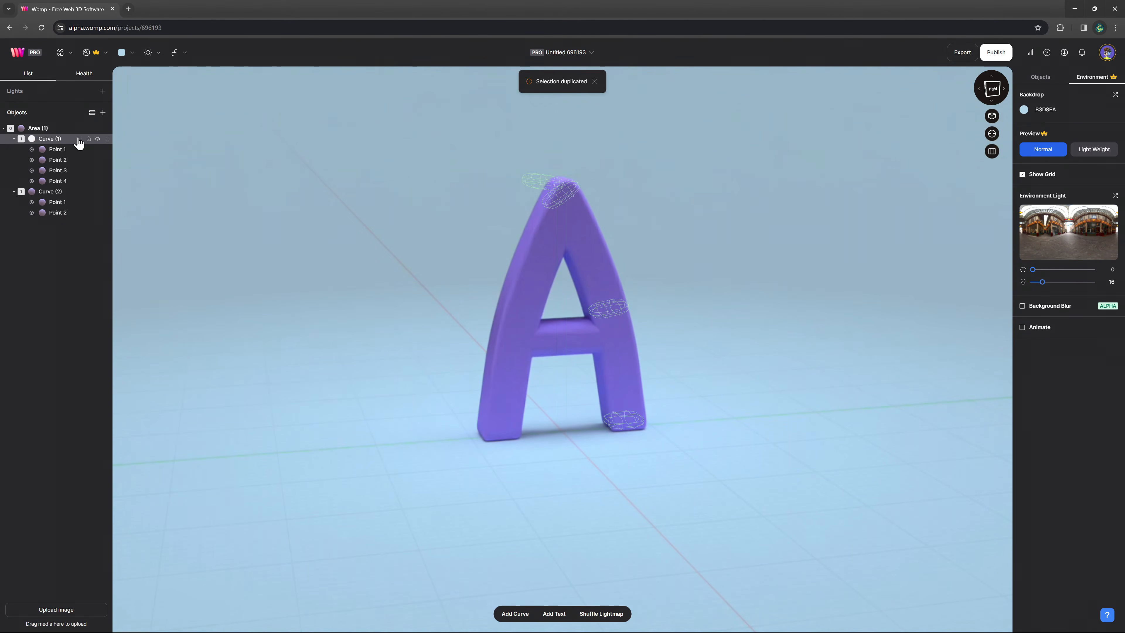
Select both letter curves, try shifting them together sideways, undo the move, and combine them into a union.
left_click(58, 138)
left_click(60, 213, "shift")
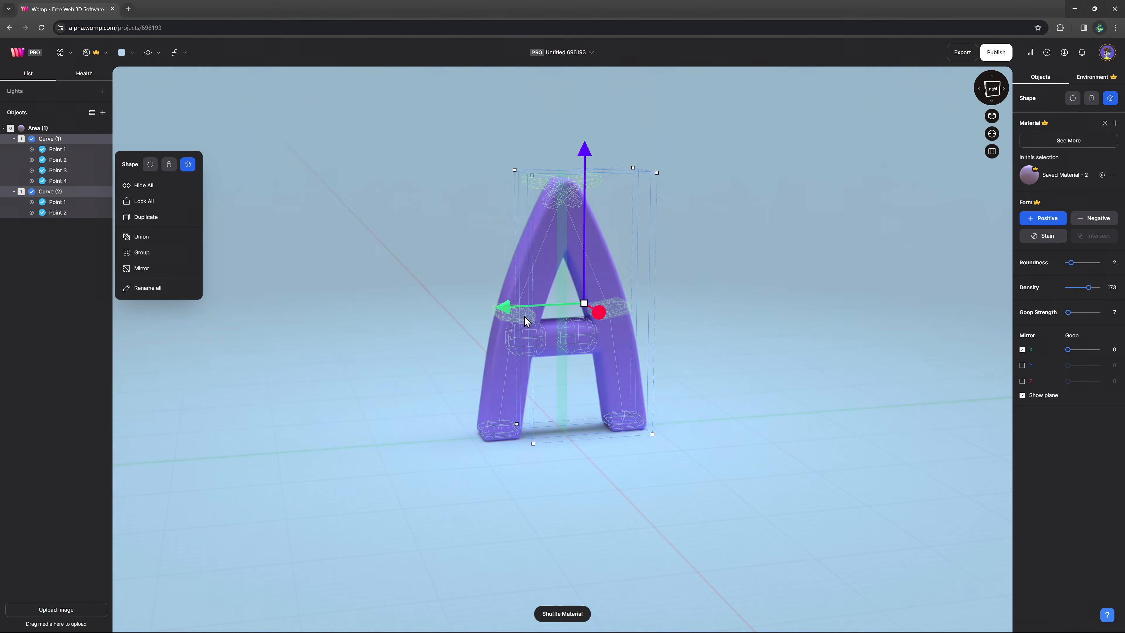
left_click_drag(515, 307, 471, 306)
key("ctrl+z")
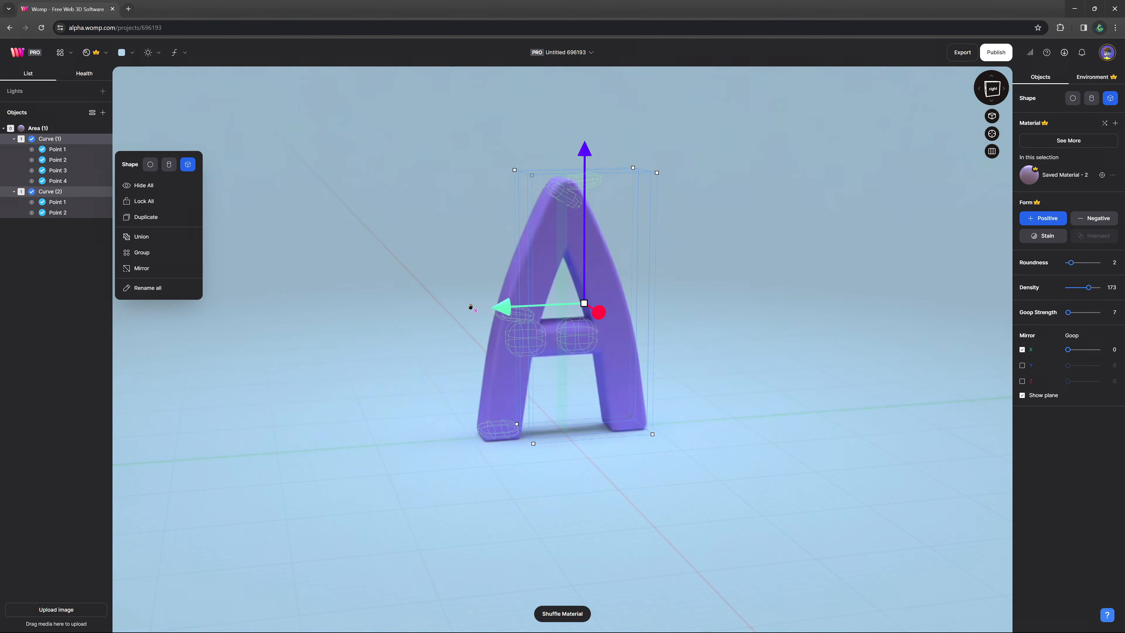
left_click(152, 242)
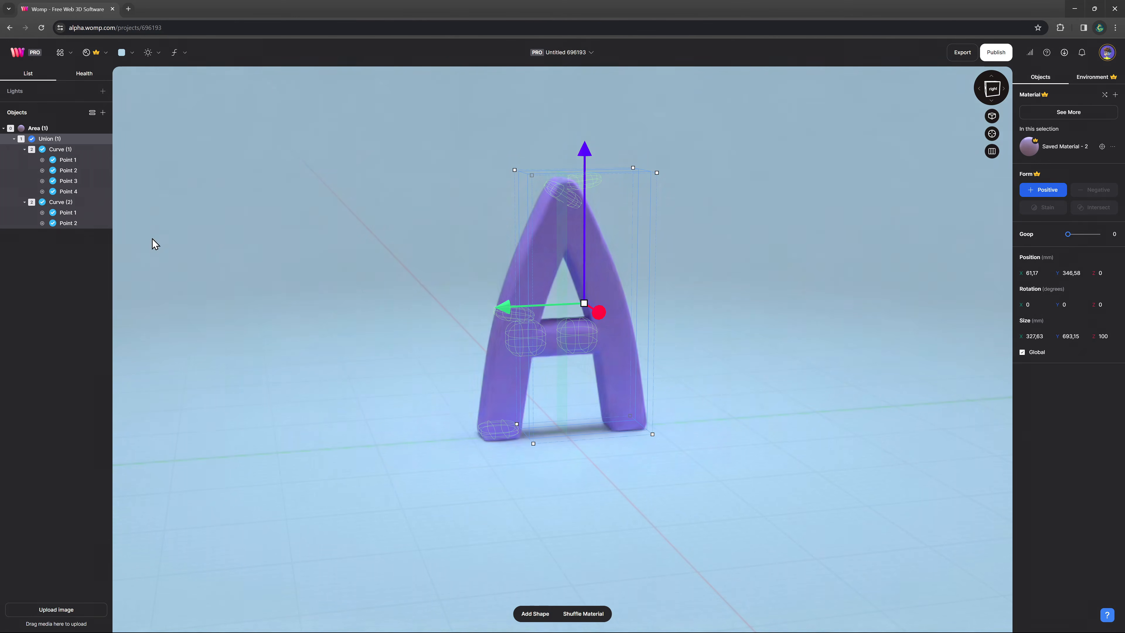
Rename the union as A and collapse its contents in the object list.
double_click(61, 141)
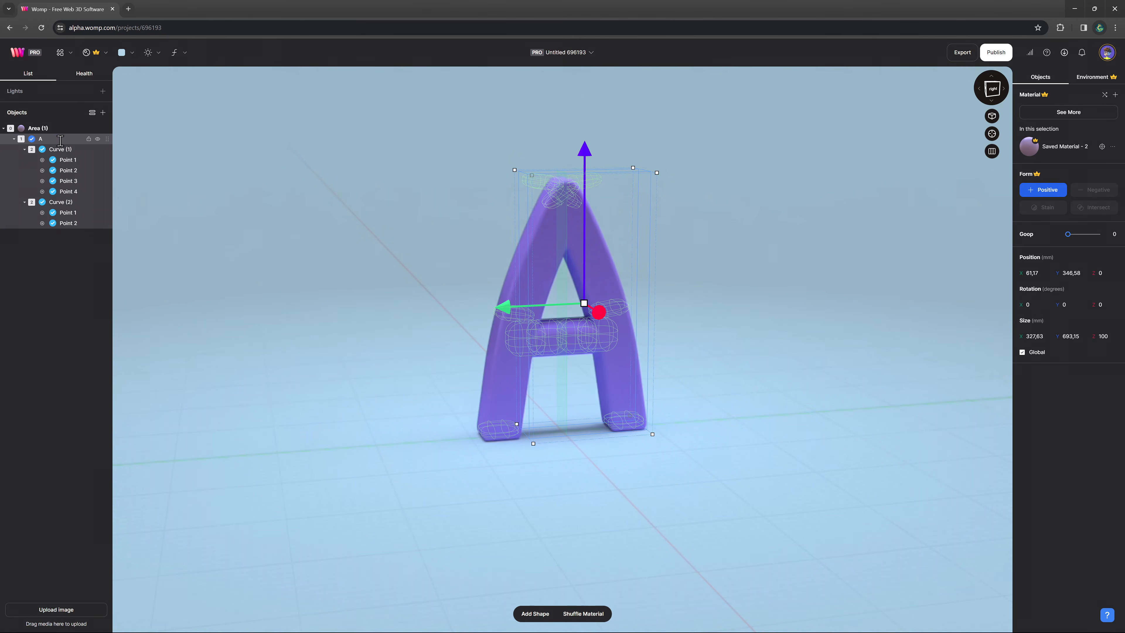
left_click(15, 139)
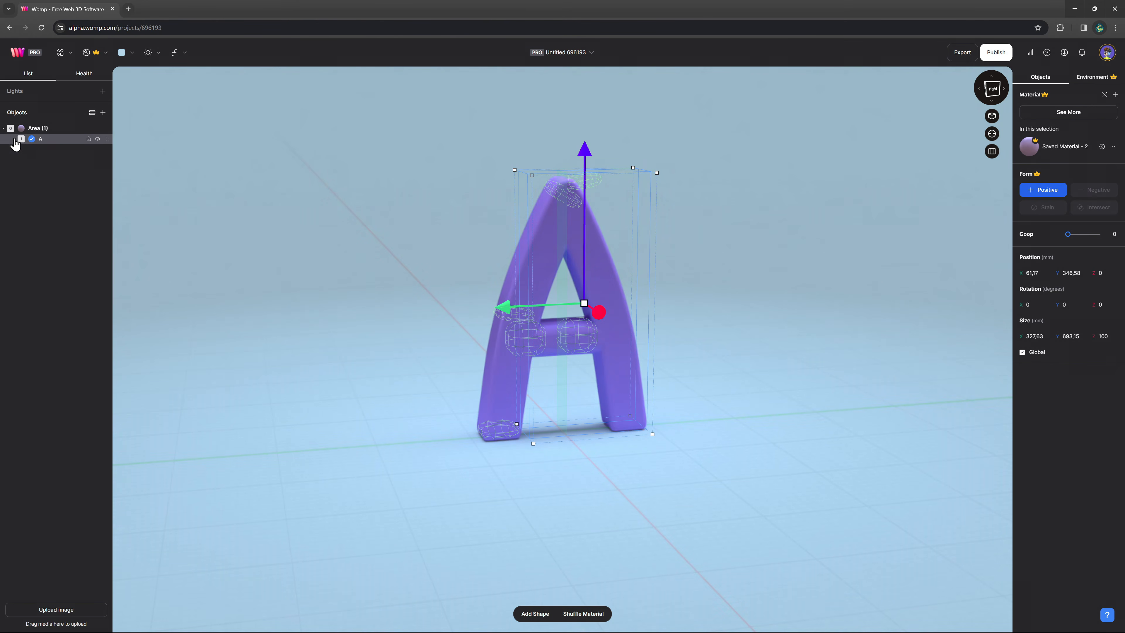
left_click_drag(561, 280, 610, 311)
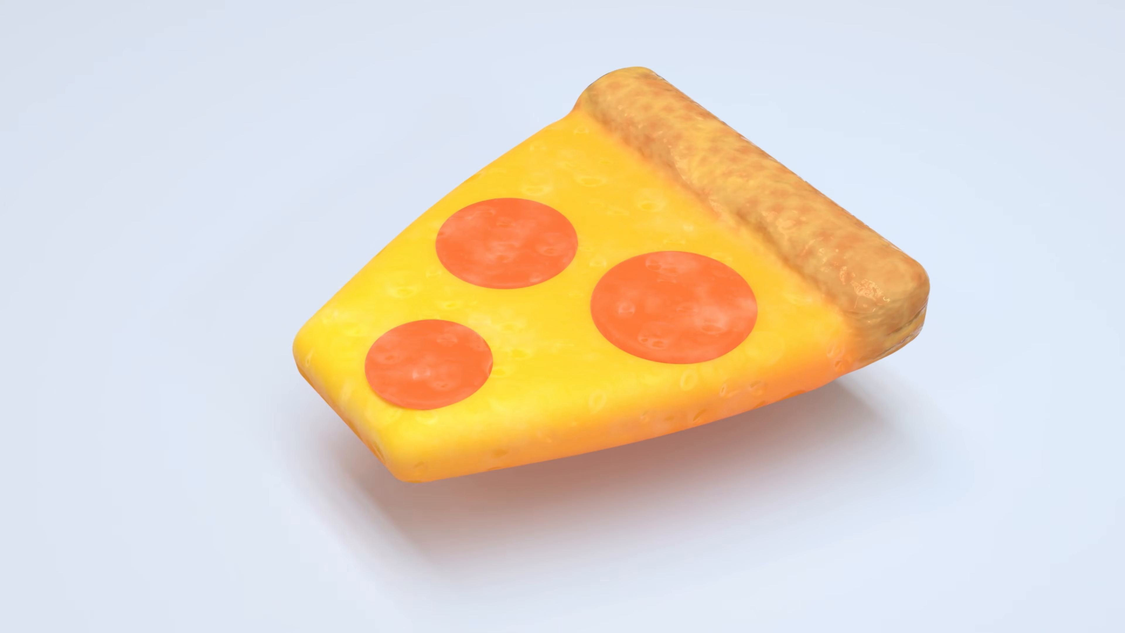